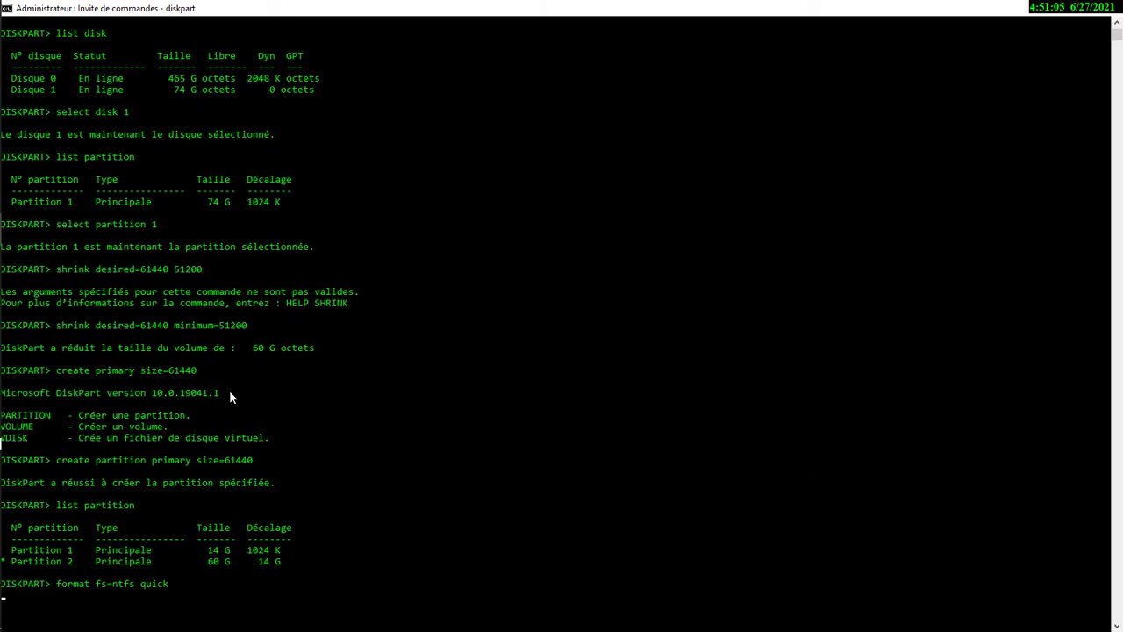
Run the quick format of the newly created partition 2 with the NTFS file system
key("Return")
scroll(220, 596, "down", 1)
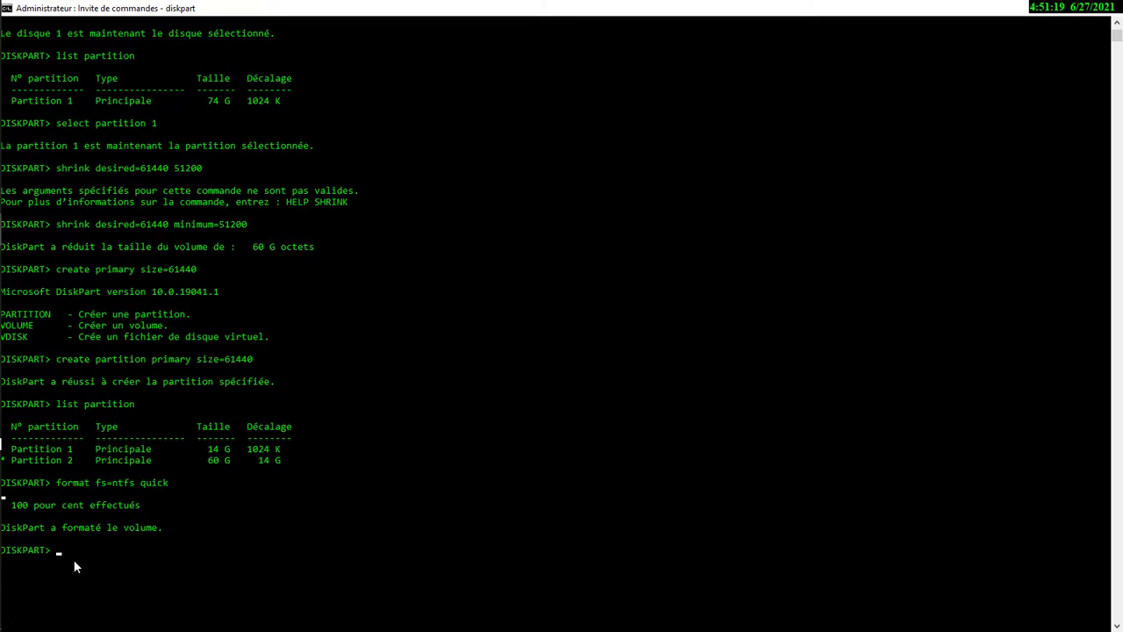
Examine the drives listed under Ce PC in File Explorer, returning to the DiskPart session in Command Prompt
mouse_move(3, 491)
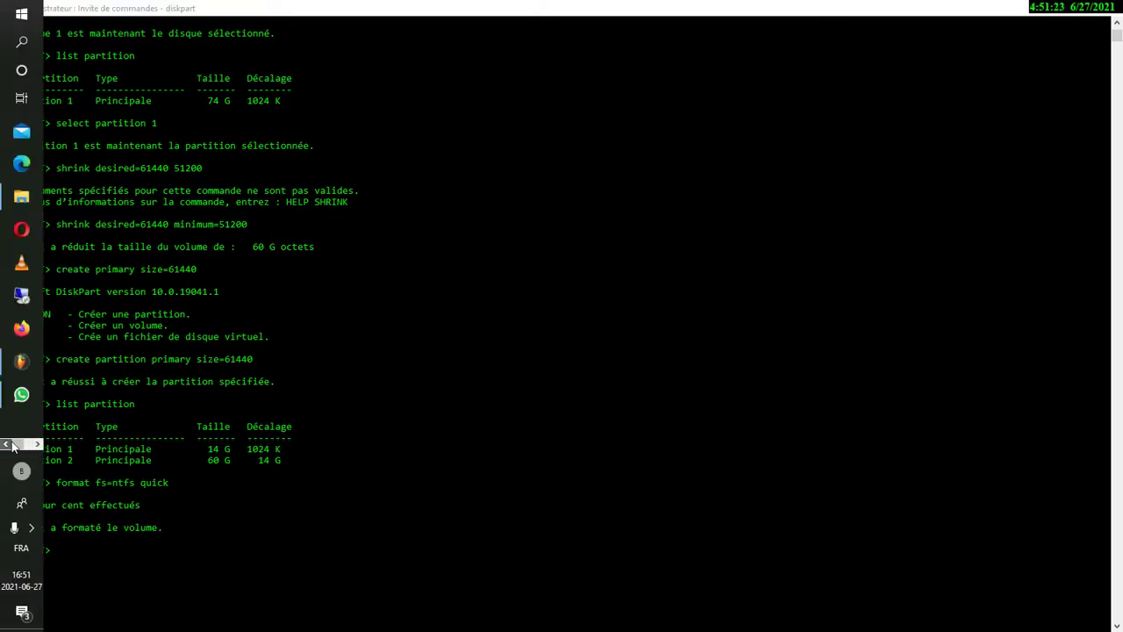
left_click(21, 197)
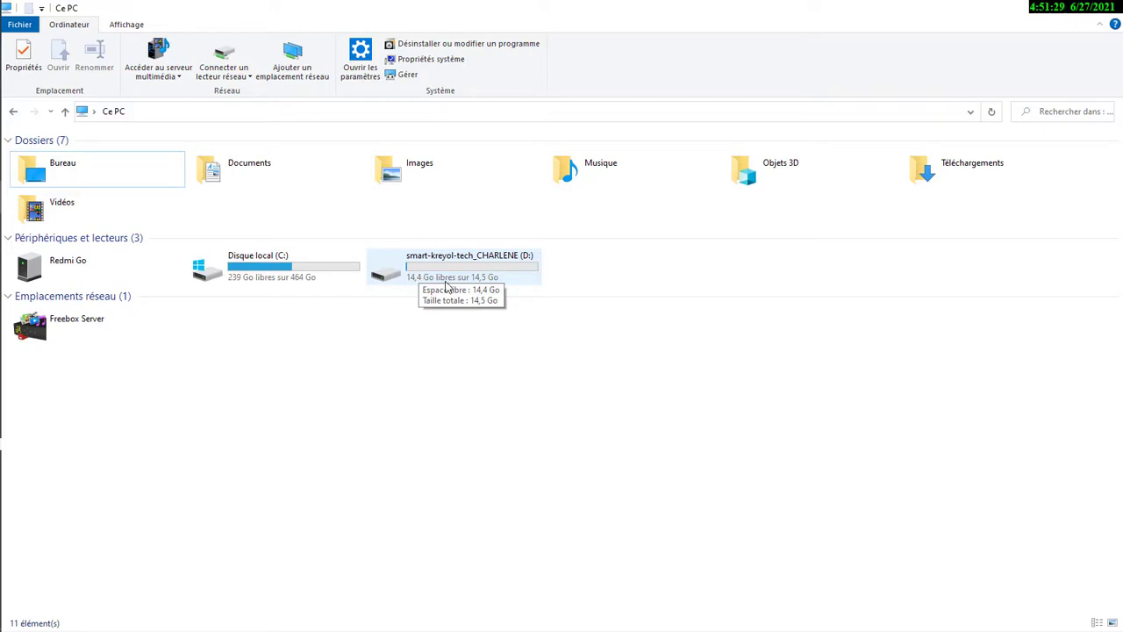
mouse_move(3, 420)
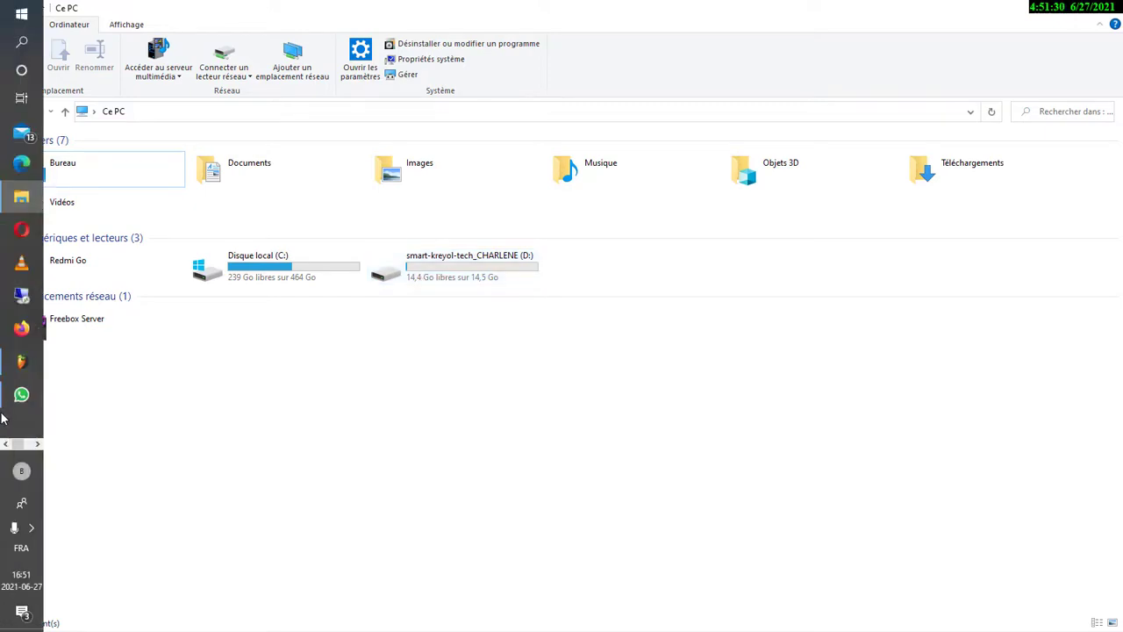
left_click(36, 444)
left_click(19, 241)
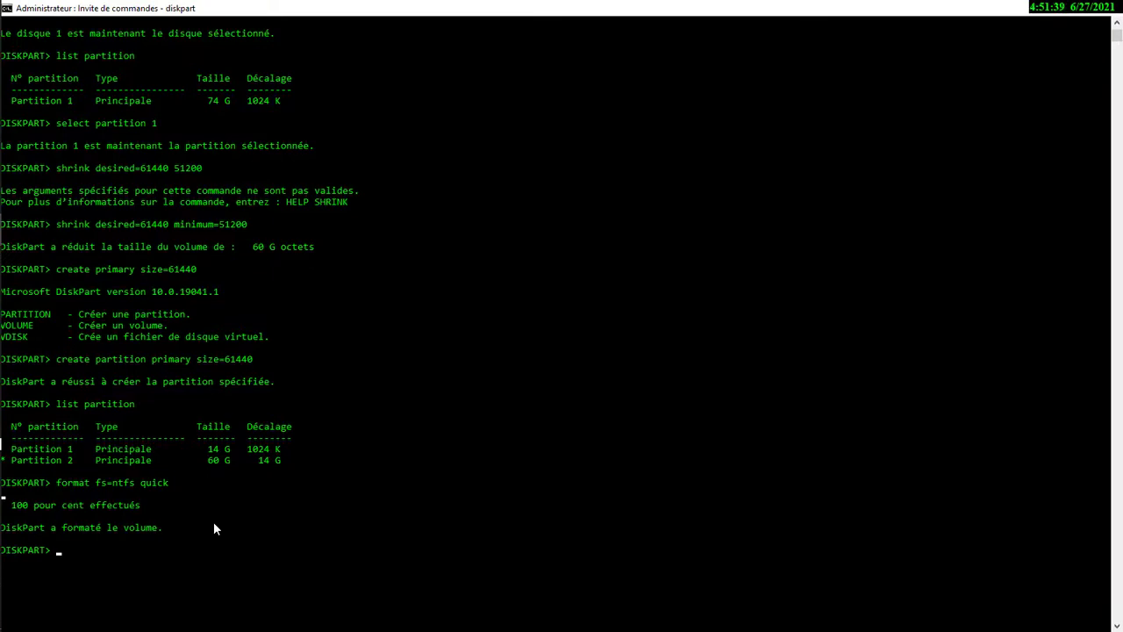
left_click(21, 196)
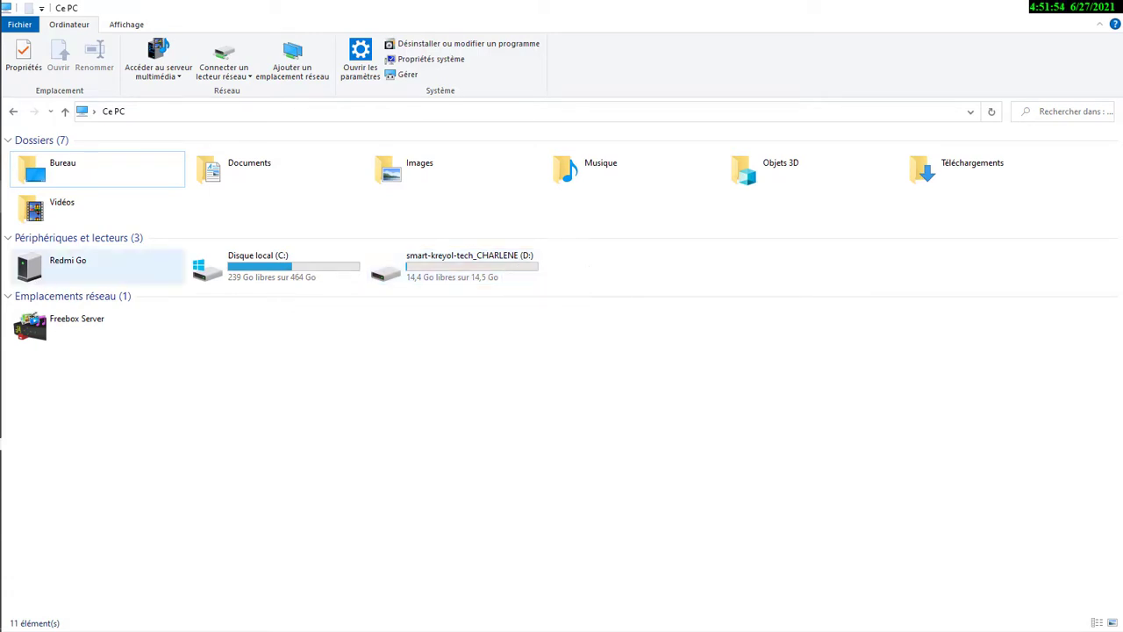
mouse_move(2, 332)
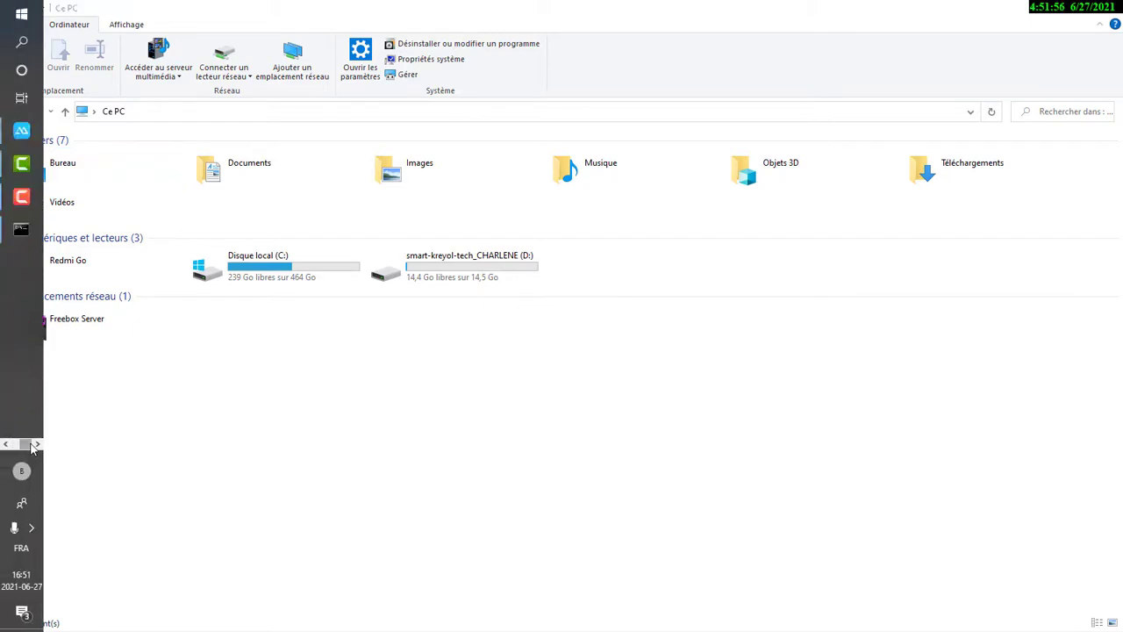
left_click(21, 229)
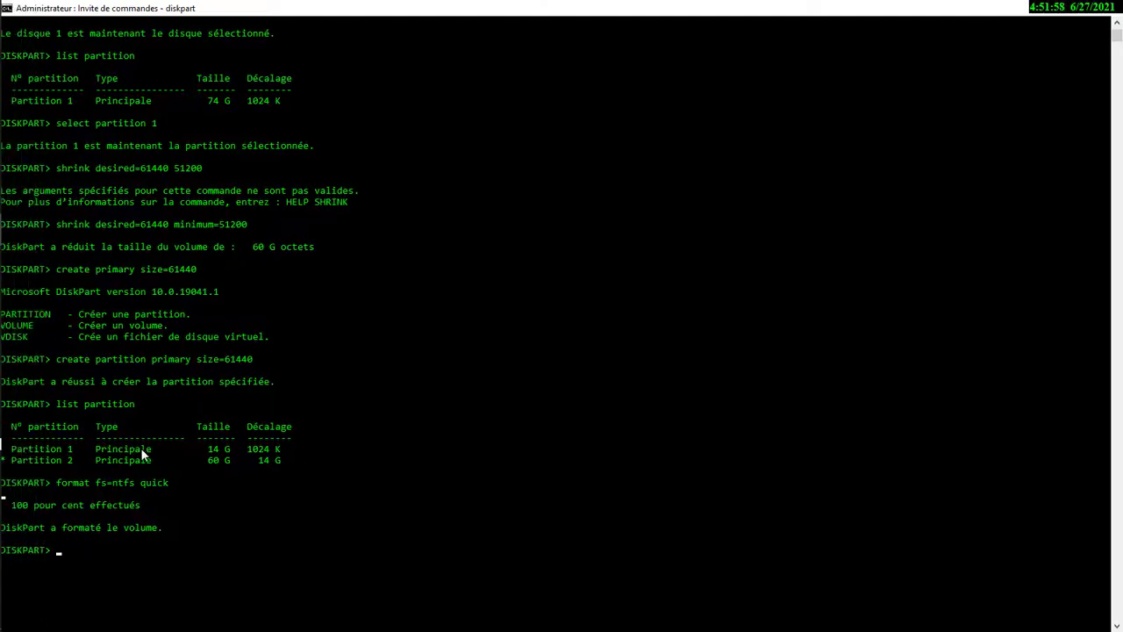
Assign a drive letter to the formatted partition and check the drives in File Explorer
type("assign")
key("Return")
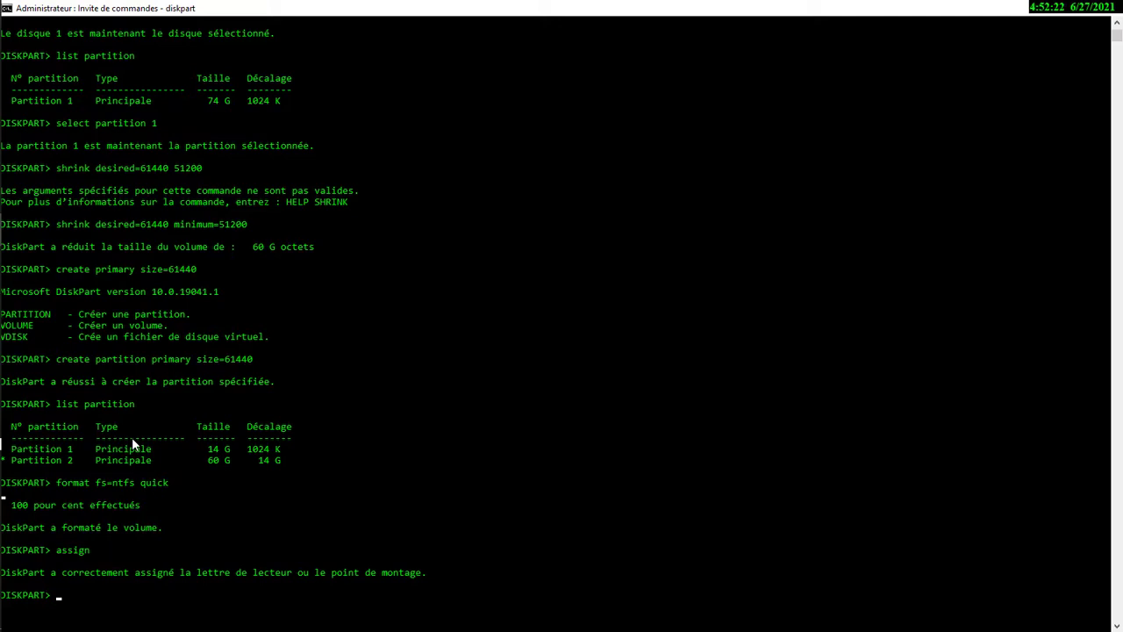
mouse_move(11, 448)
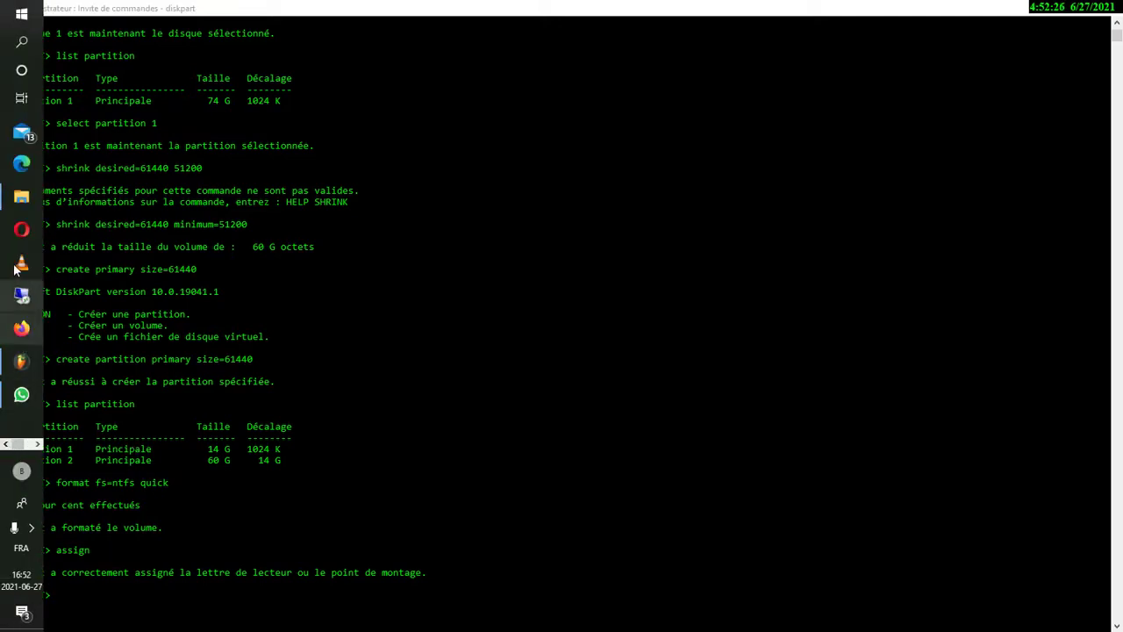
left_click(21, 197)
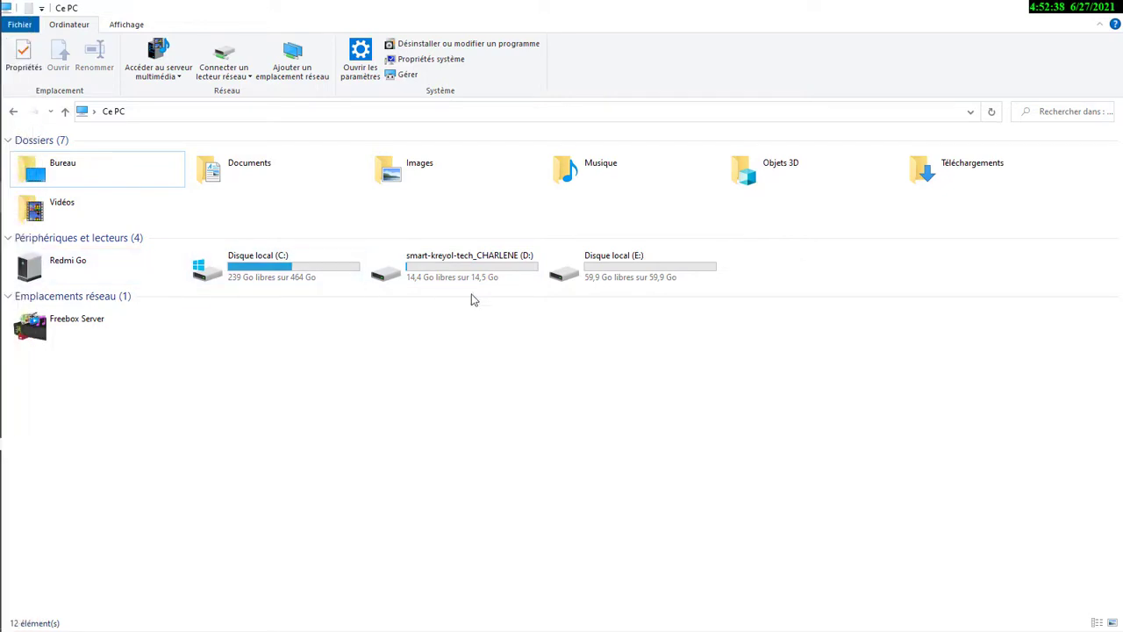
mouse_move(602, 290)
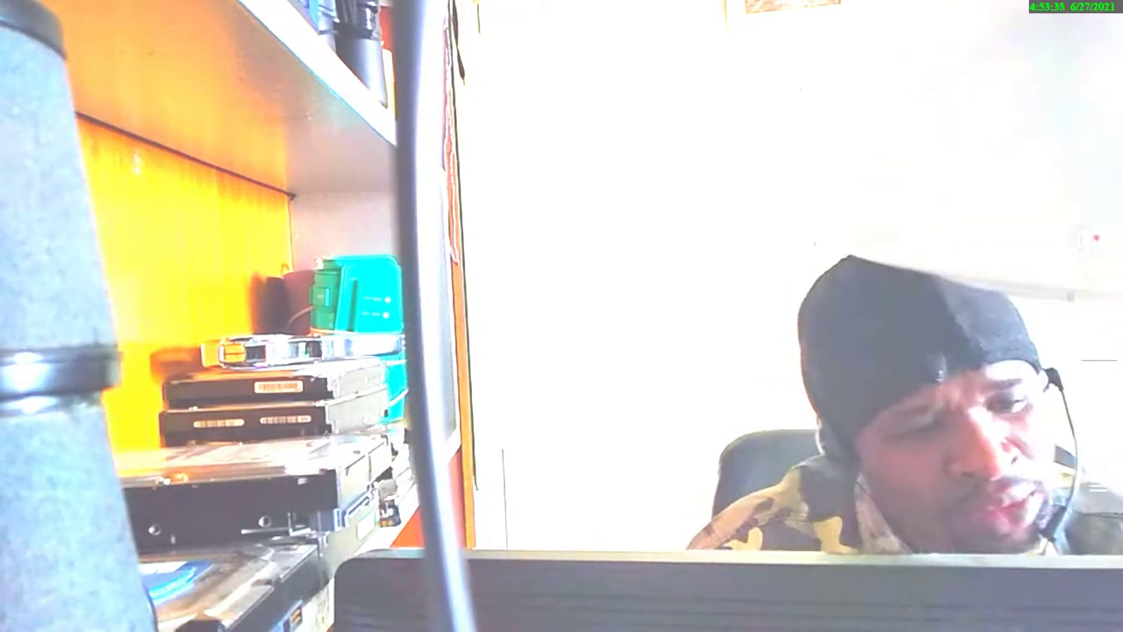
Exit the DiskPart session in Command Prompt and clear the console screen
left_click(1108, 153)
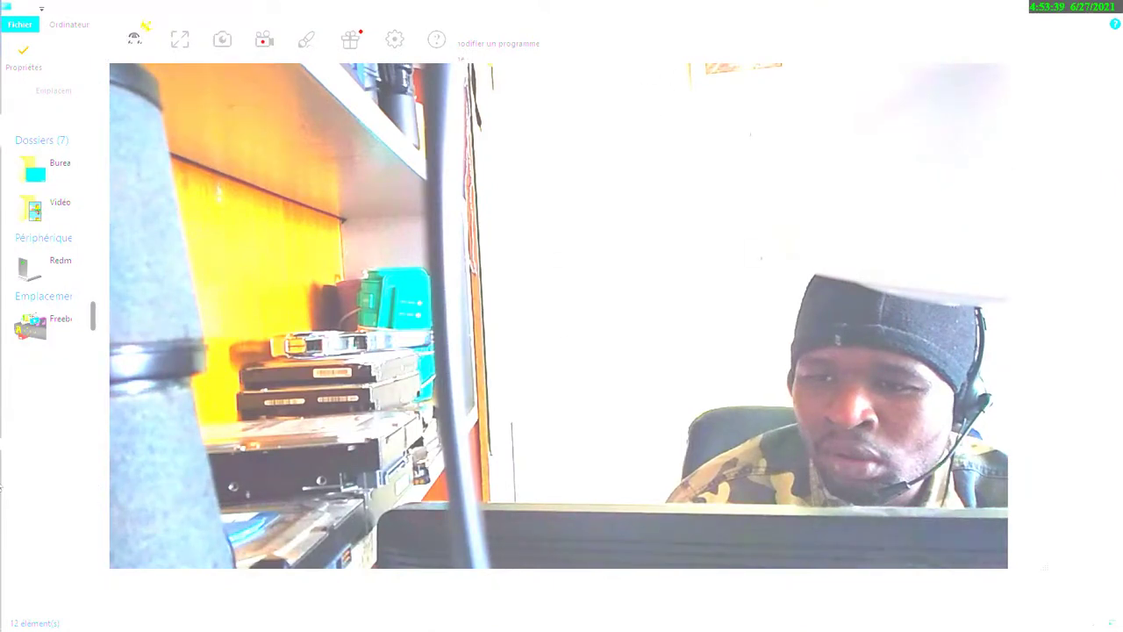
mouse_move(4, 450)
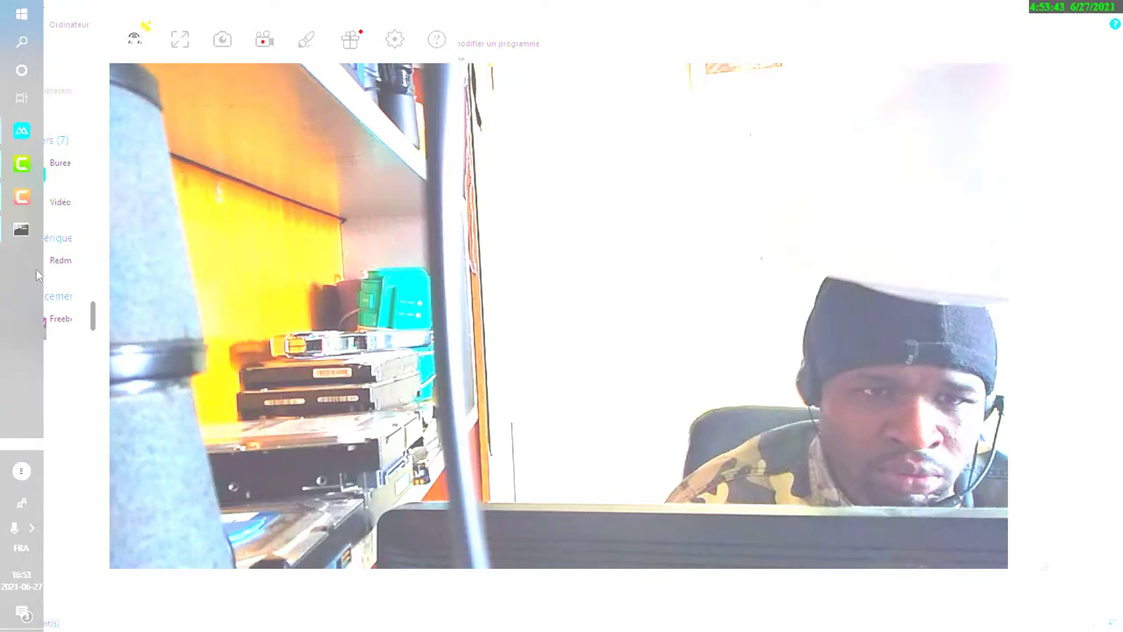
left_click(23, 230)
scroll(382, 531, "down", 1)
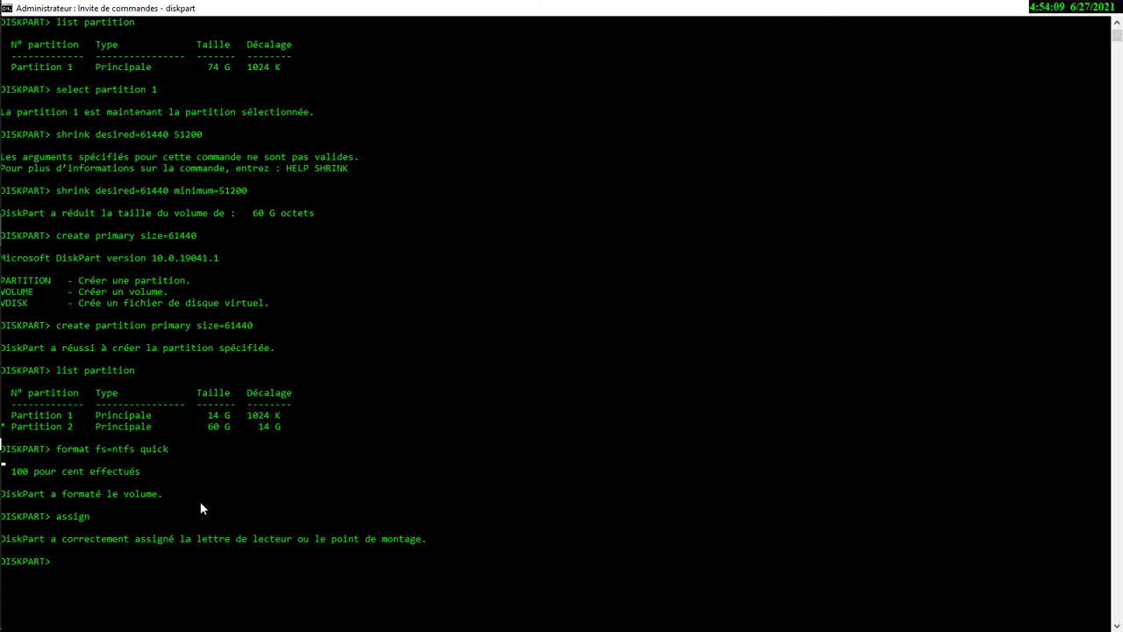
type("exit")
key("Return")
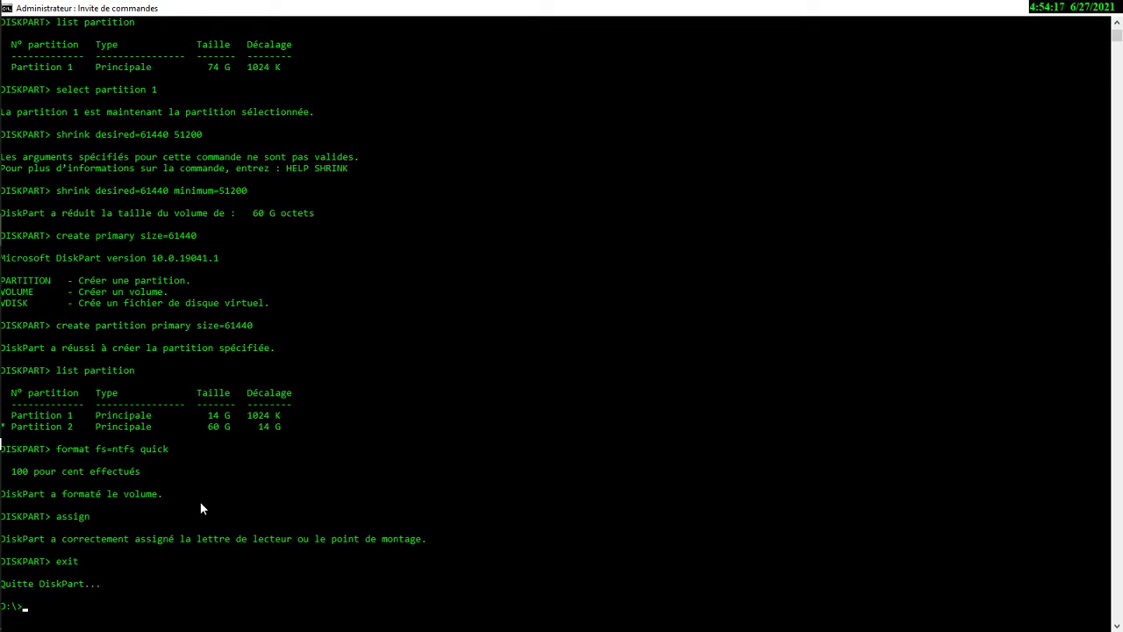
type("cls")
key("Return")
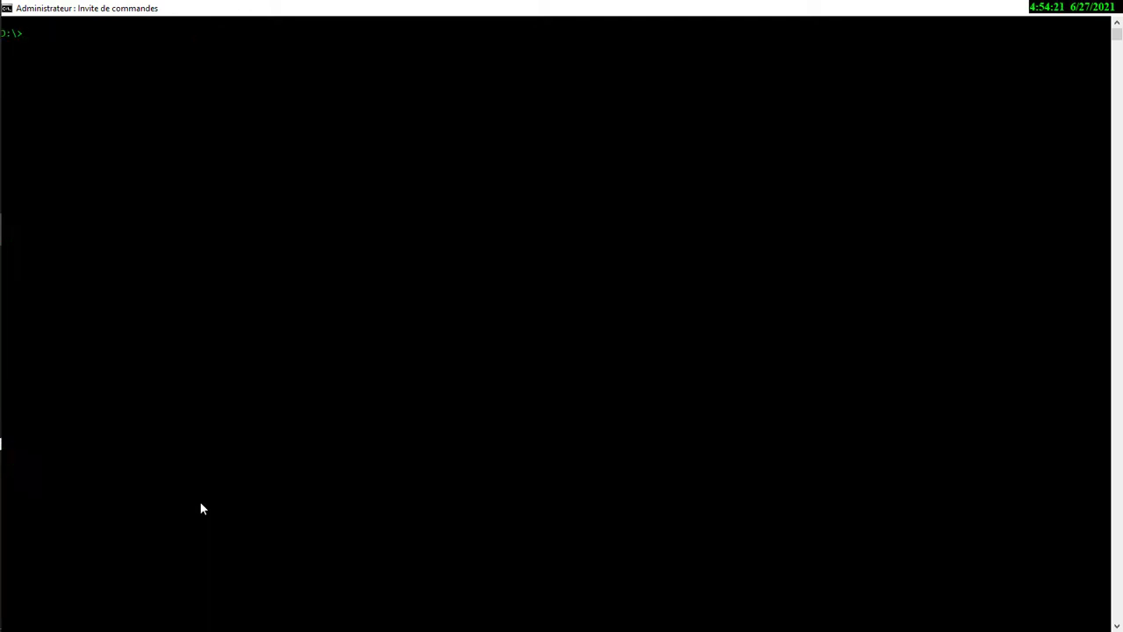
Try to list the disks from the D: prompt outside DiskPart
type("list disk")
key("Return")
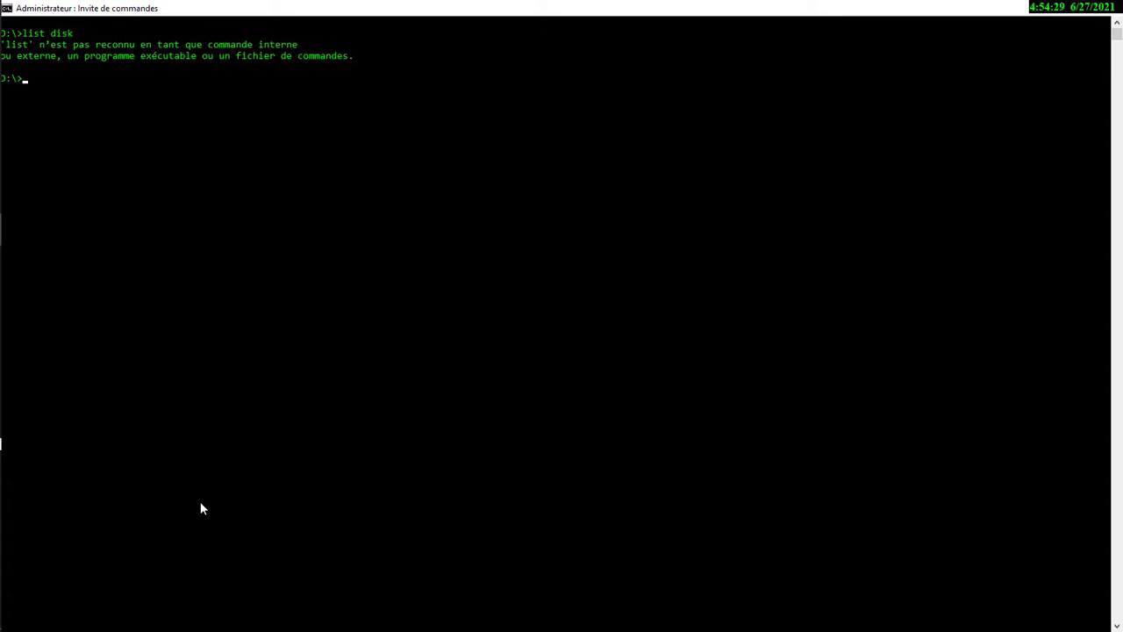
type("list disk")
key("Return")
Switch to drive C: and start DiskPart there to list the disks
type("c:")
key("Return")
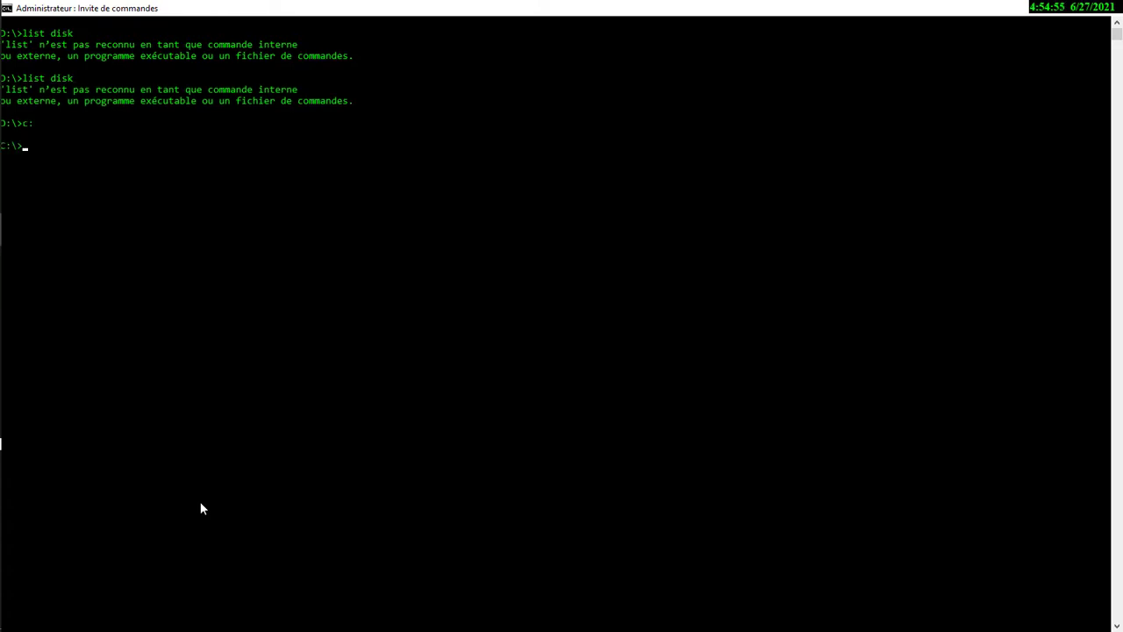
type("diskpart")
key("Return")
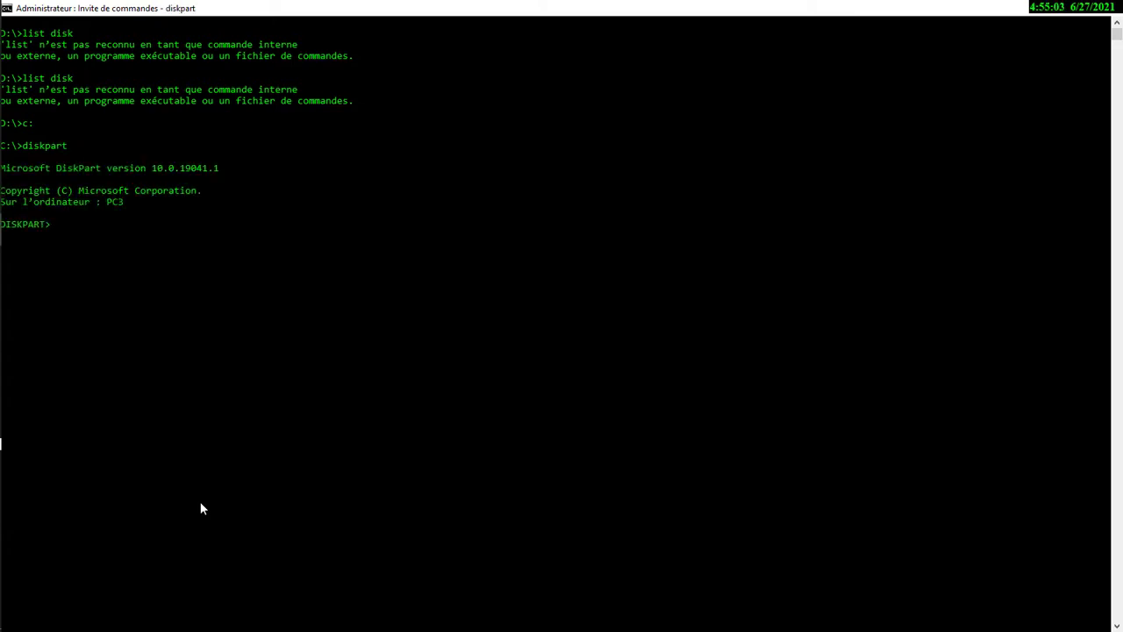
type("list disk")
key("Return")
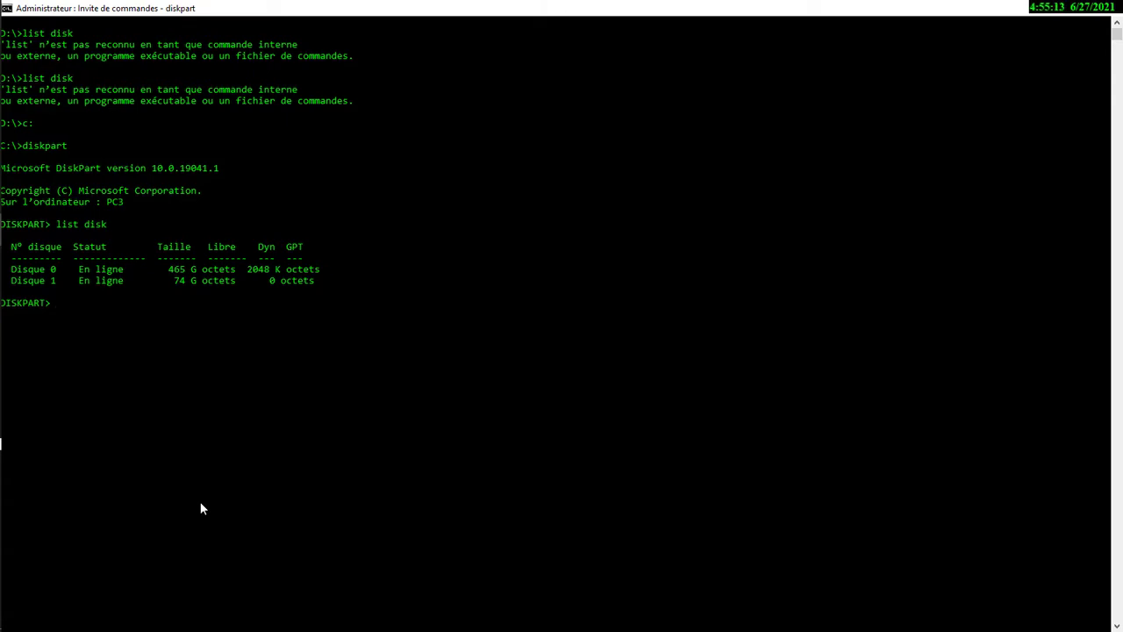
Select disk 1 and list its partitions
type("select disk 1")
key("Return")
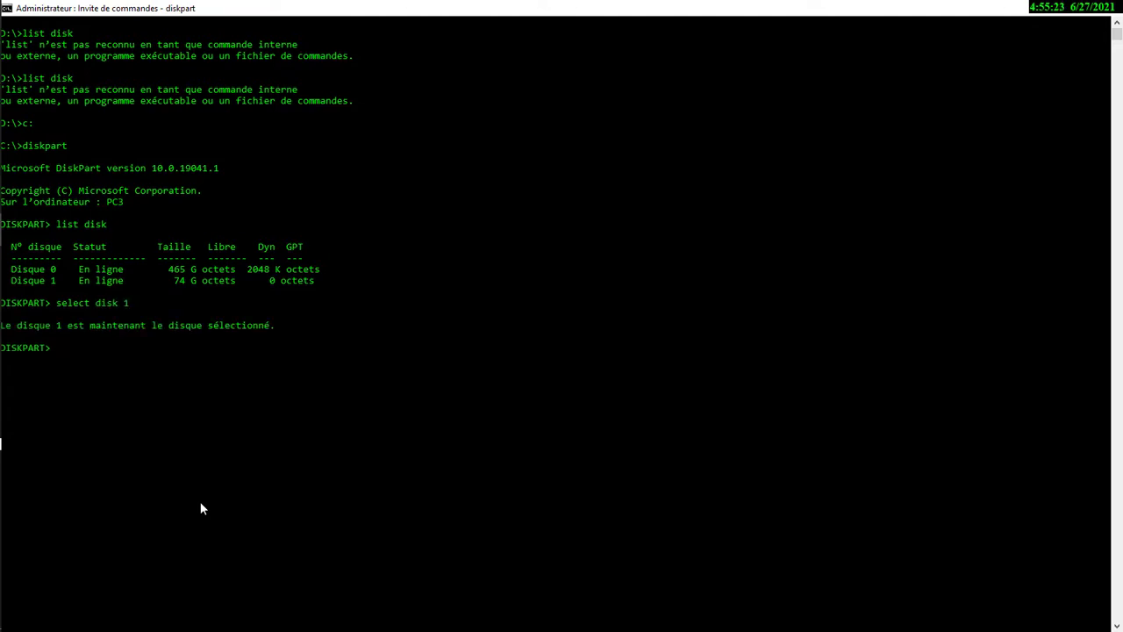
type("list partition")
key("Return")
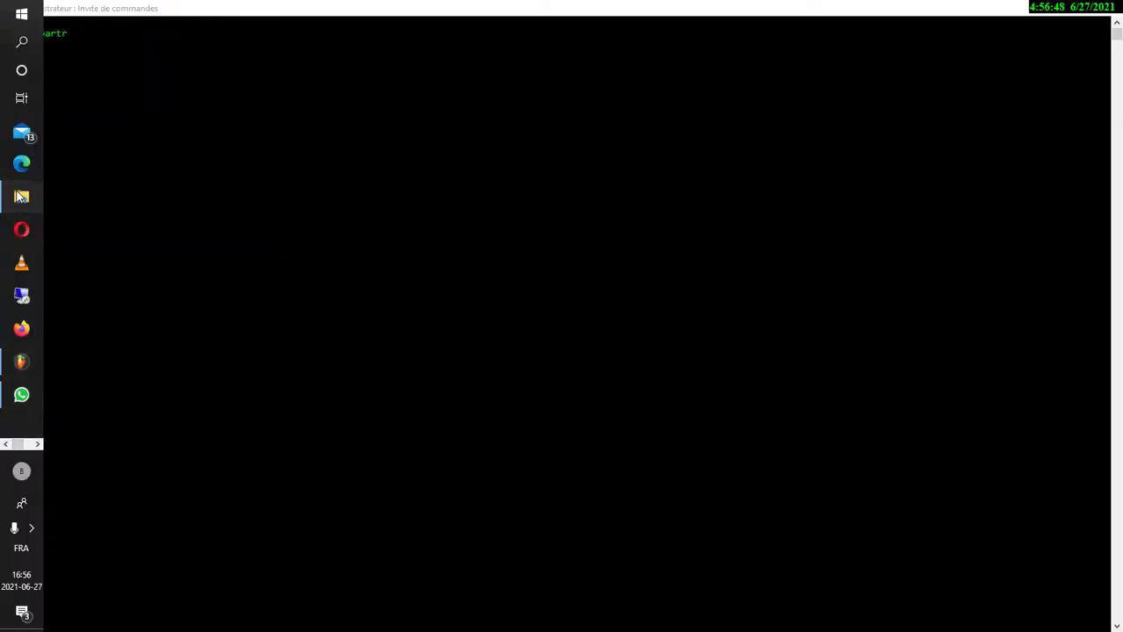
Switch to File Explorer and check the drives listed under Ce PC
left_click(23, 196)
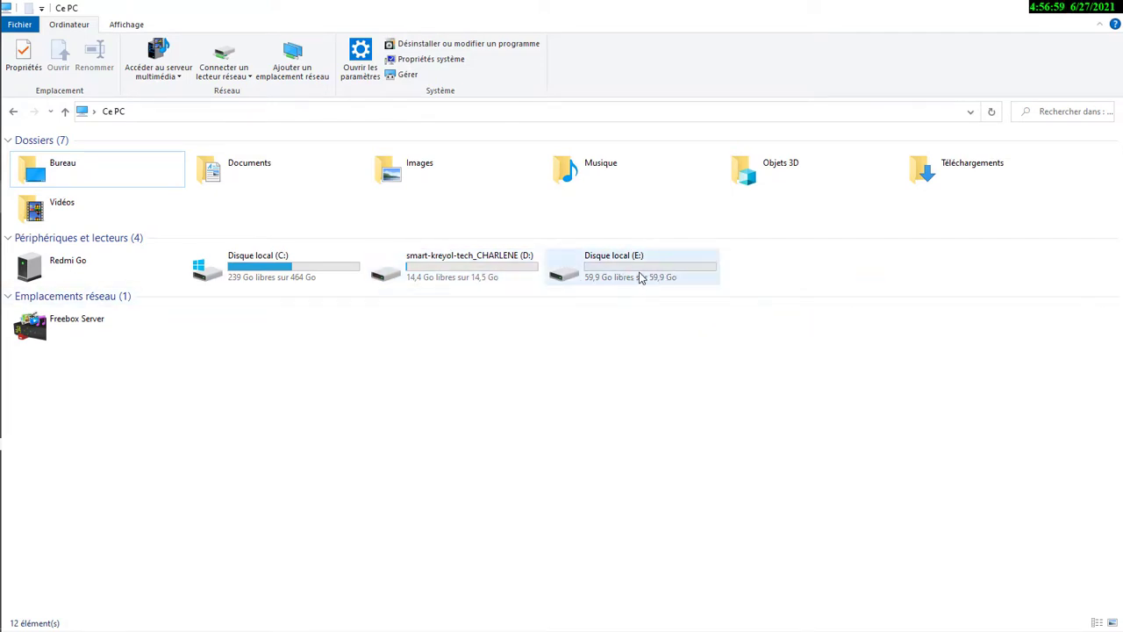
mouse_move(0, 300)
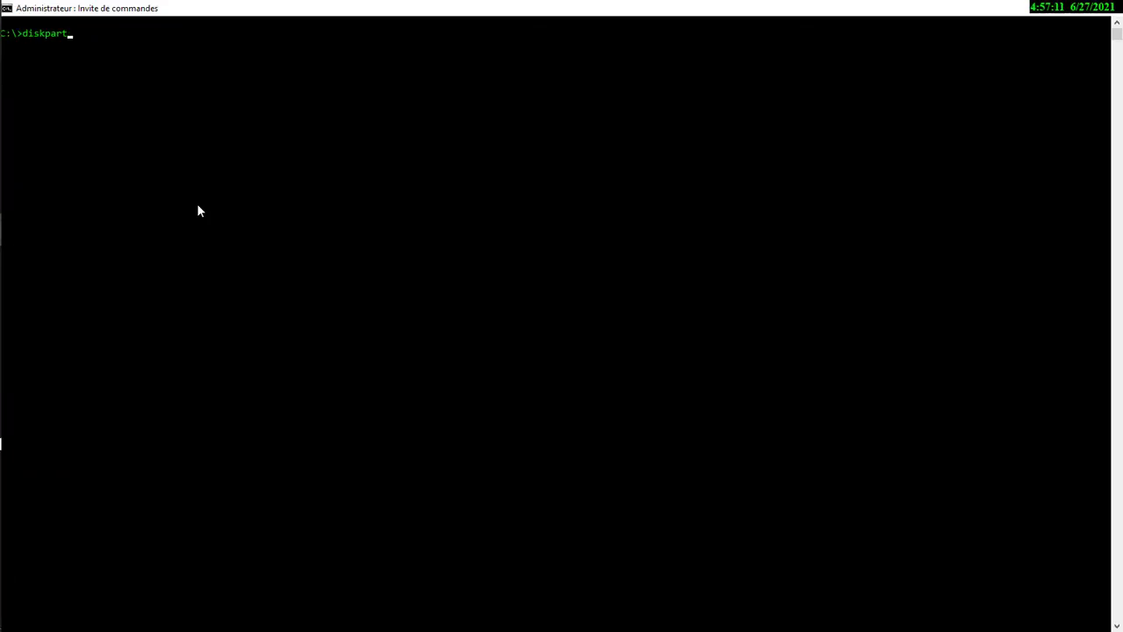
Start DiskPart from the C: prompt in Command Prompt and list the disks
key("Return")
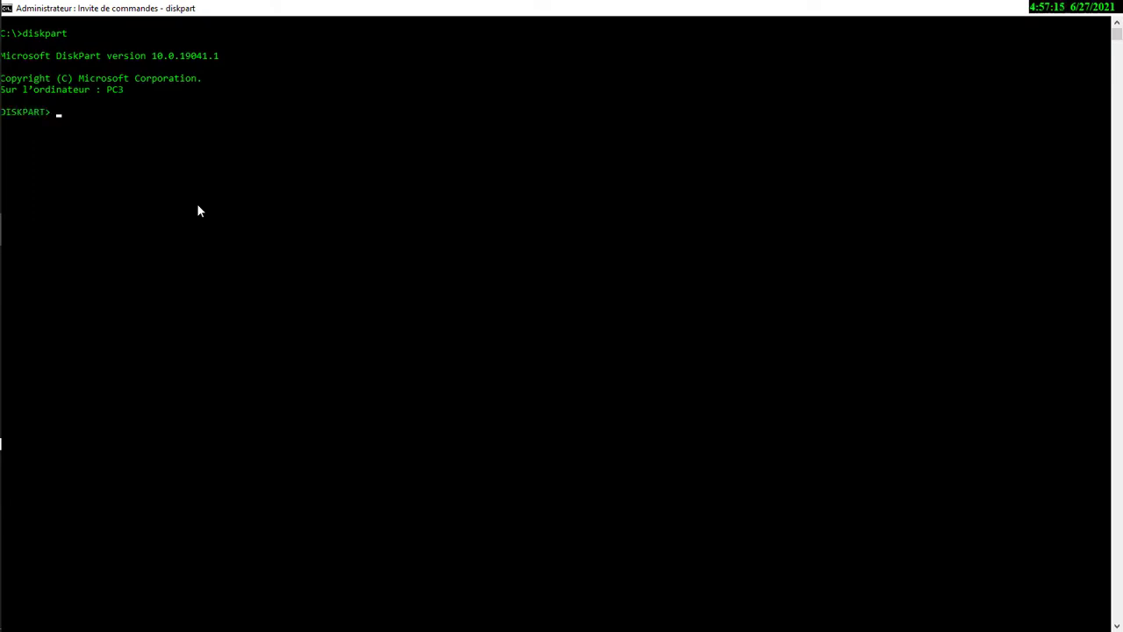
type("list disk")
key("Return")
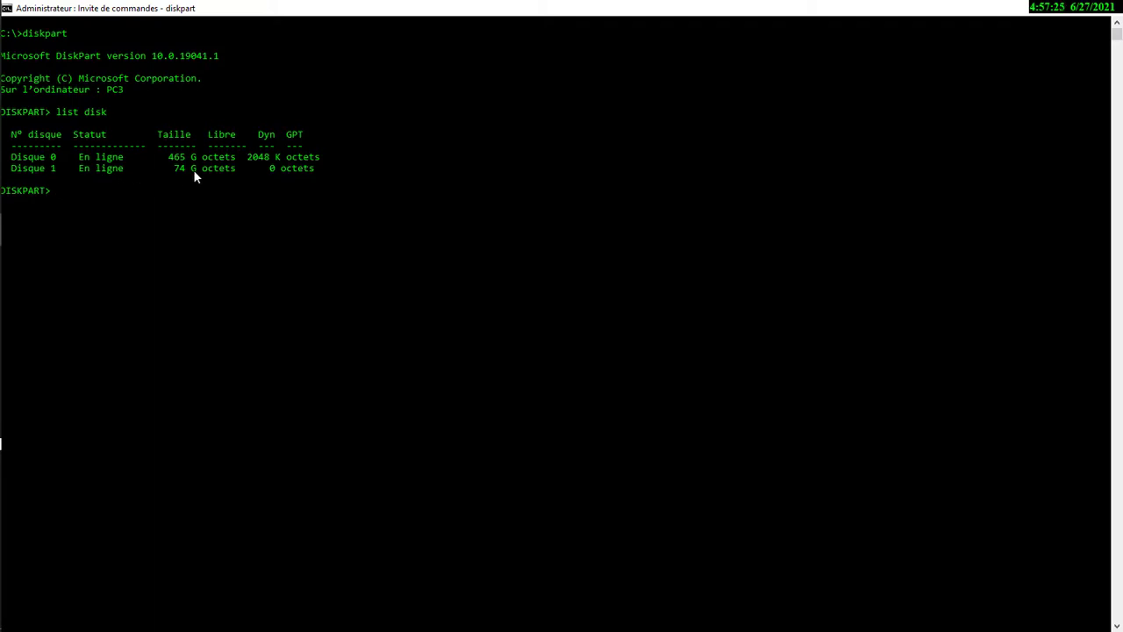
Select disk 1 in DiskPart
type("select 10 1")
key("Return")
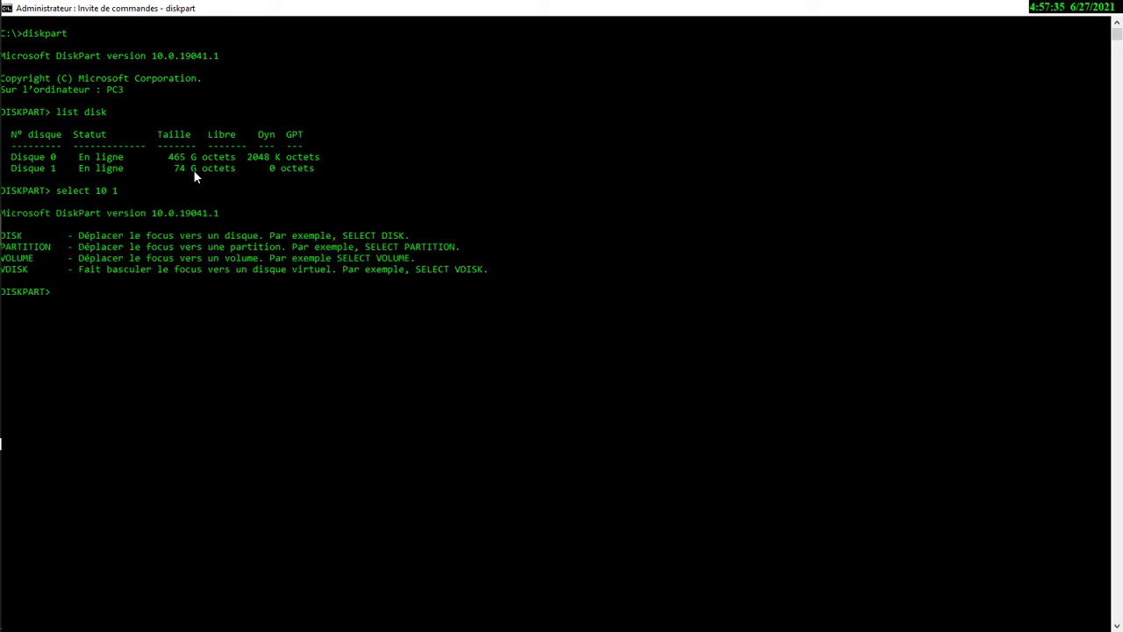
key("Up")
key("BackSpace")
key("BackSpace")
key("BackSpace")
type("disk 1")
key("Return")
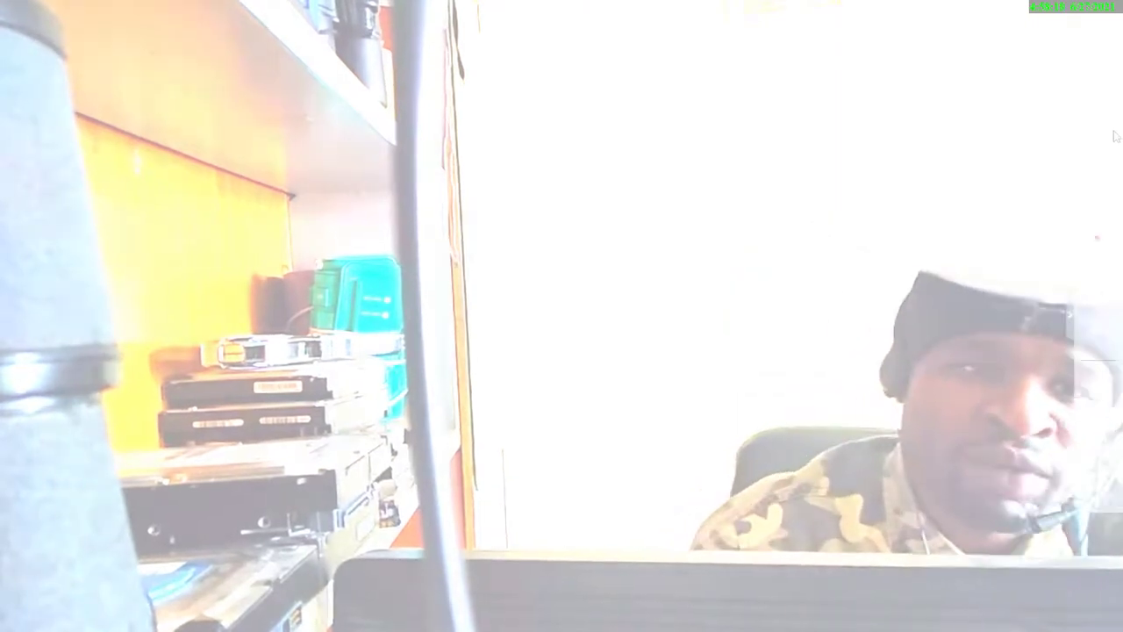
Clean disk 1 to remove all its partitions and check the drives in File Explorer
key("Escape")
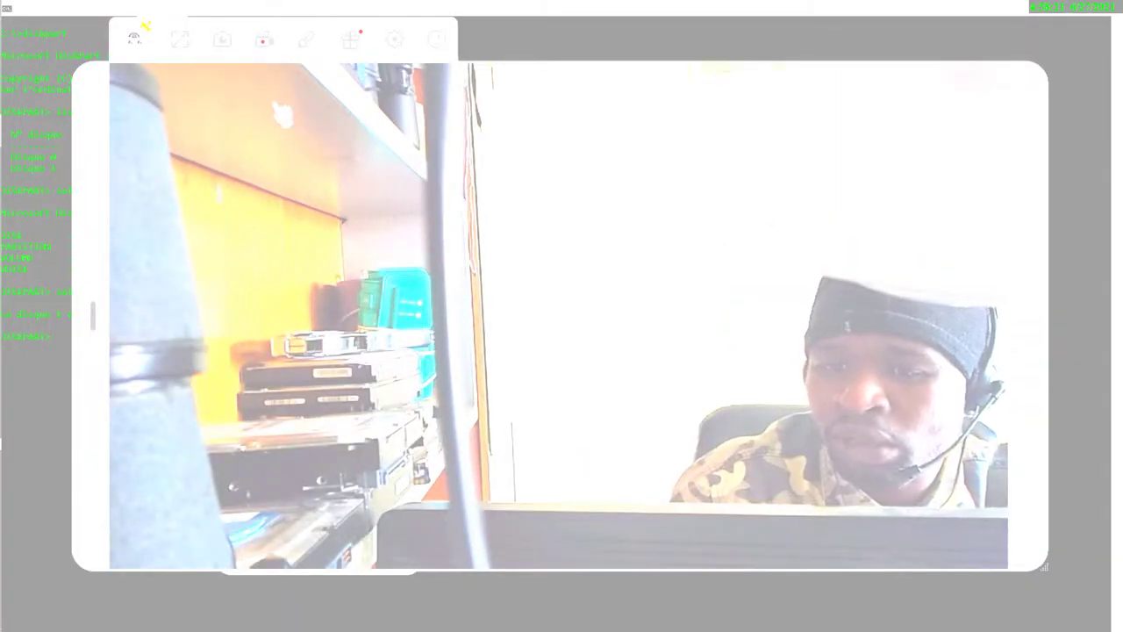
left_click(63, 10)
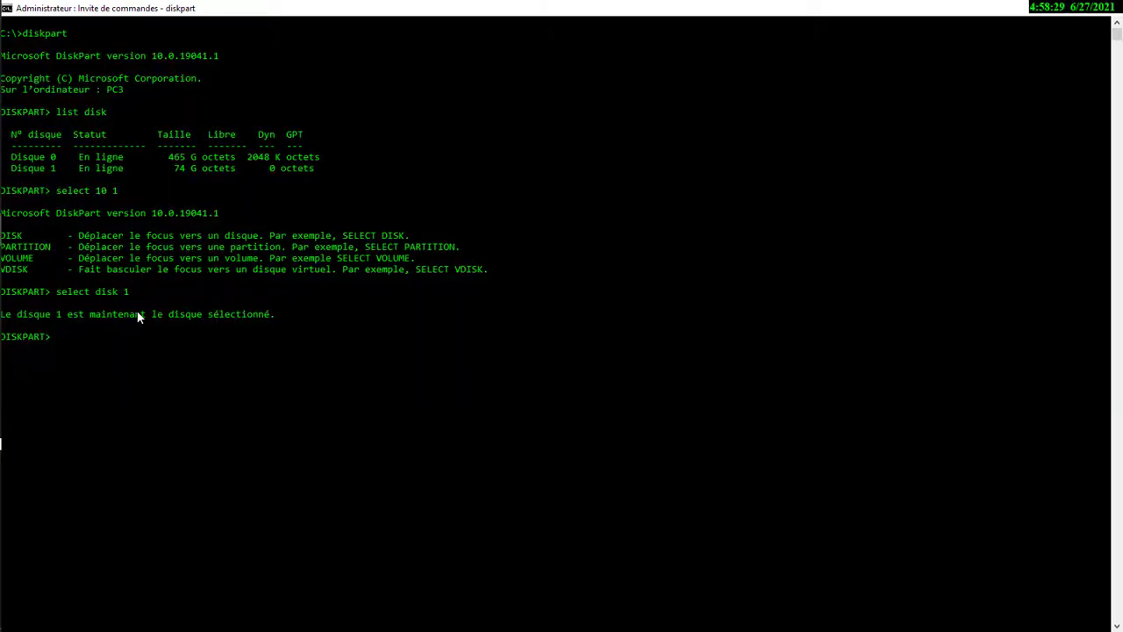
type("cl")
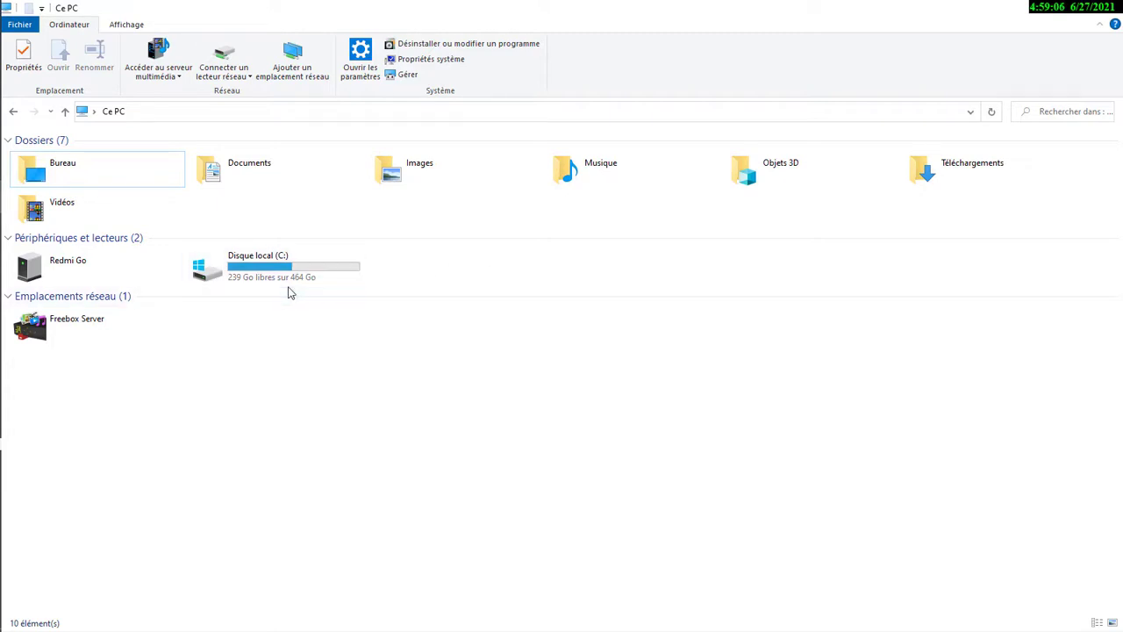
mouse_move(3, 102)
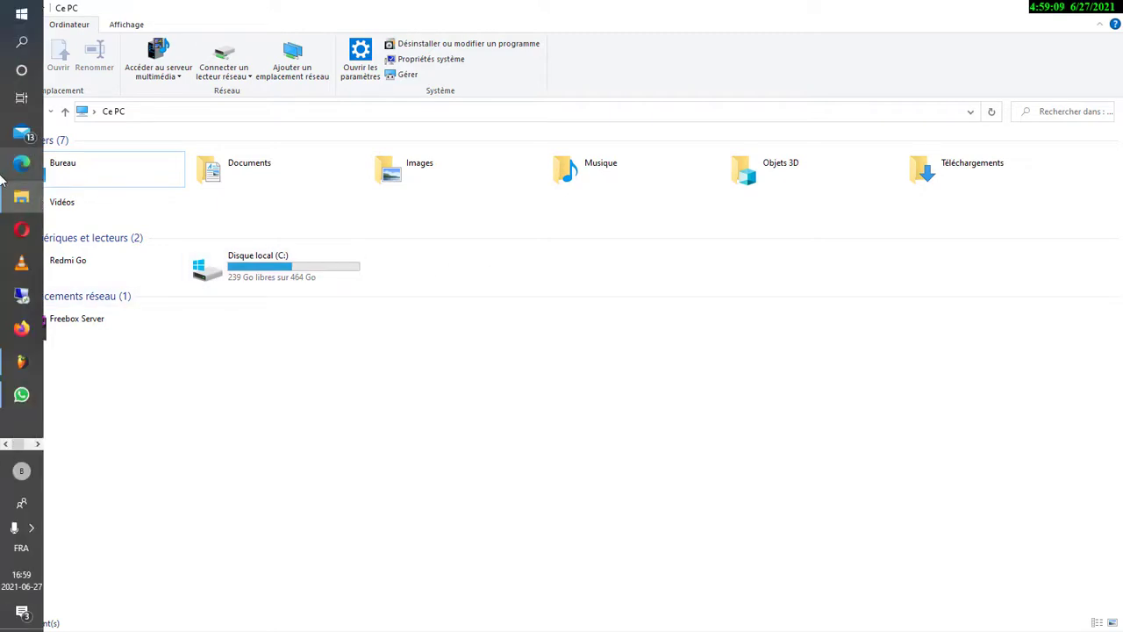
left_click(21, 41)
left_click(24, 51)
mouse_move(15, 53)
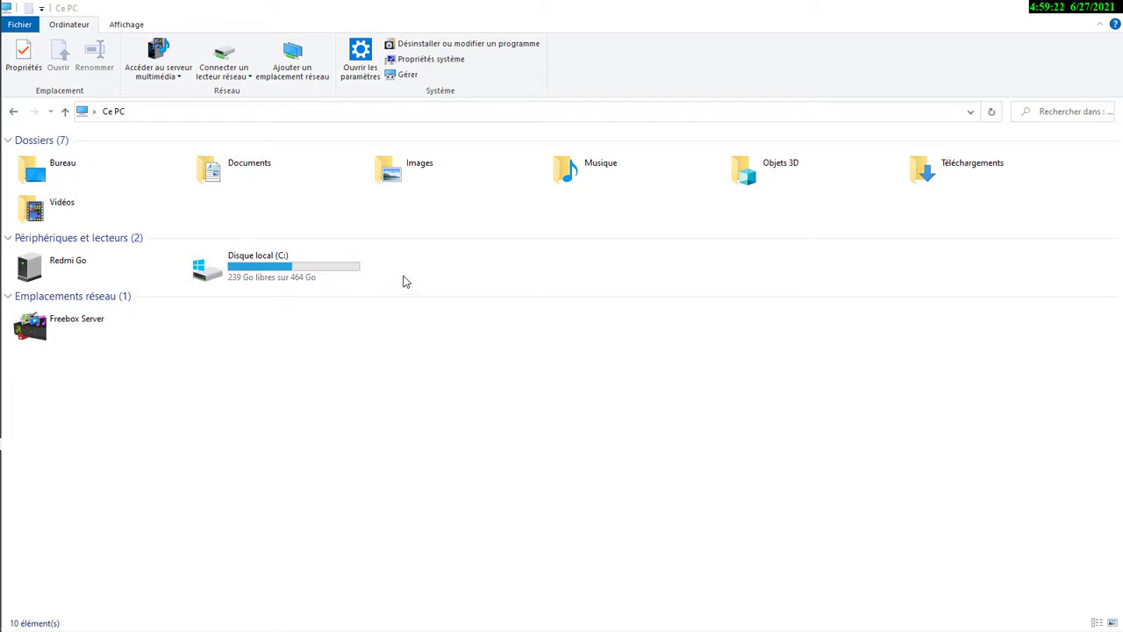
mouse_move(2, 300)
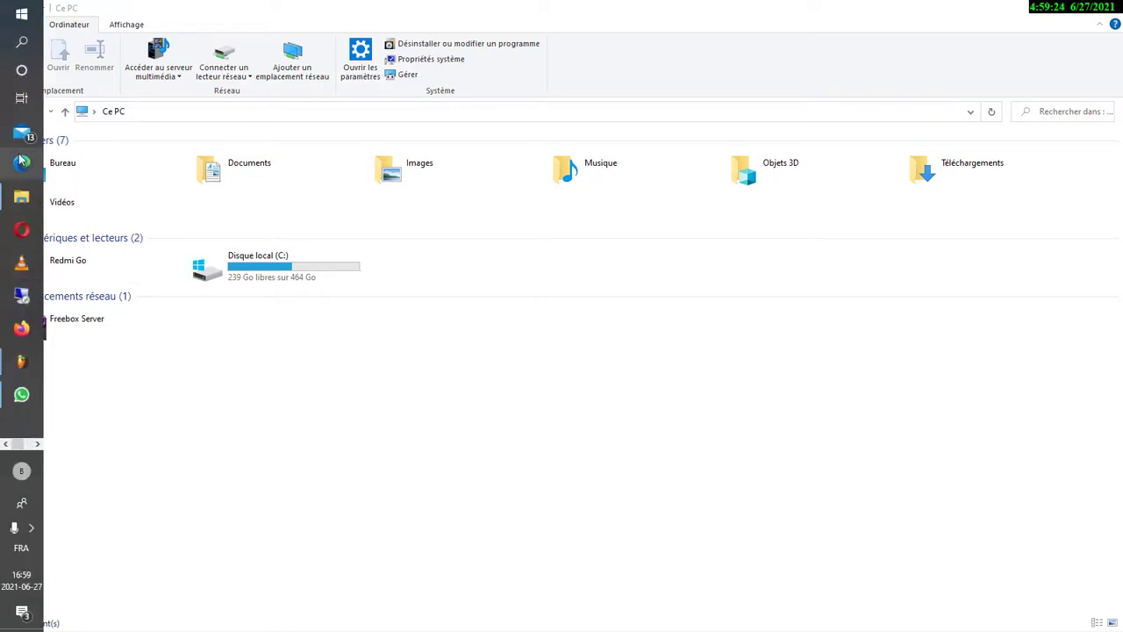
Search Windows for "gestionnaire de disque" and open the tool for creating and formatting hard disk partitions
left_click(22, 44)
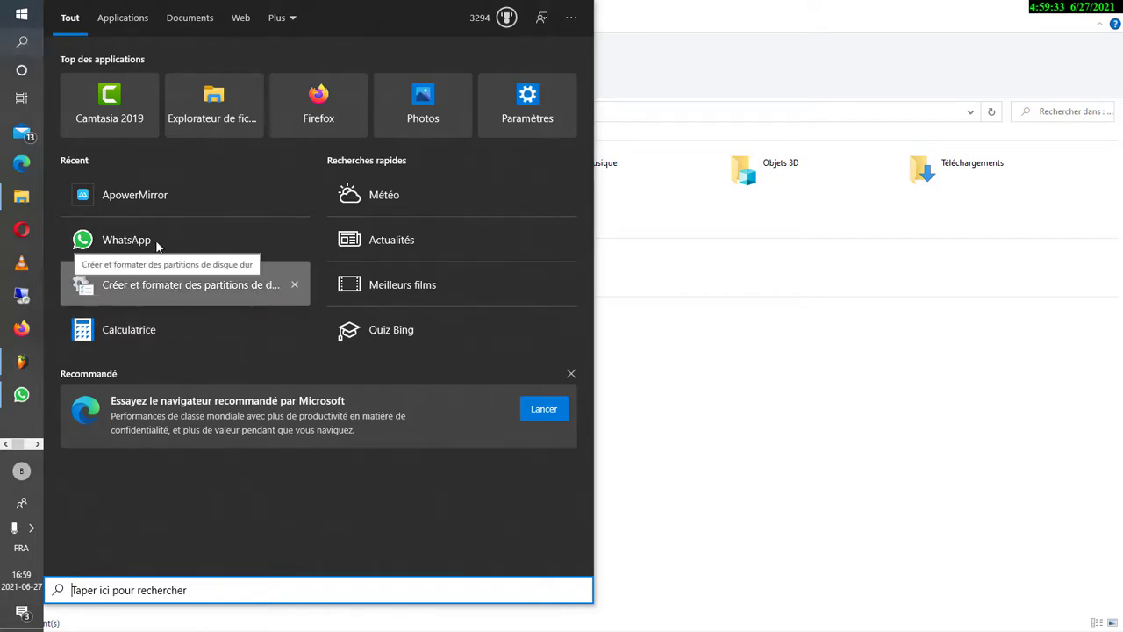
left_click(22, 42)
mouse_move(21, 45)
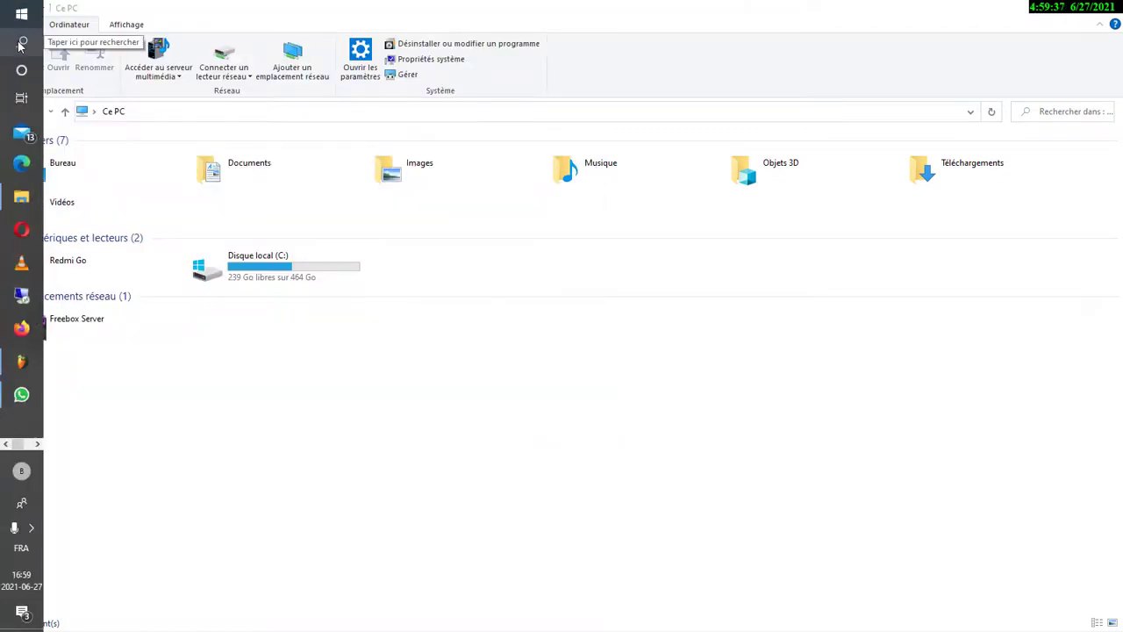
left_click(21, 44)
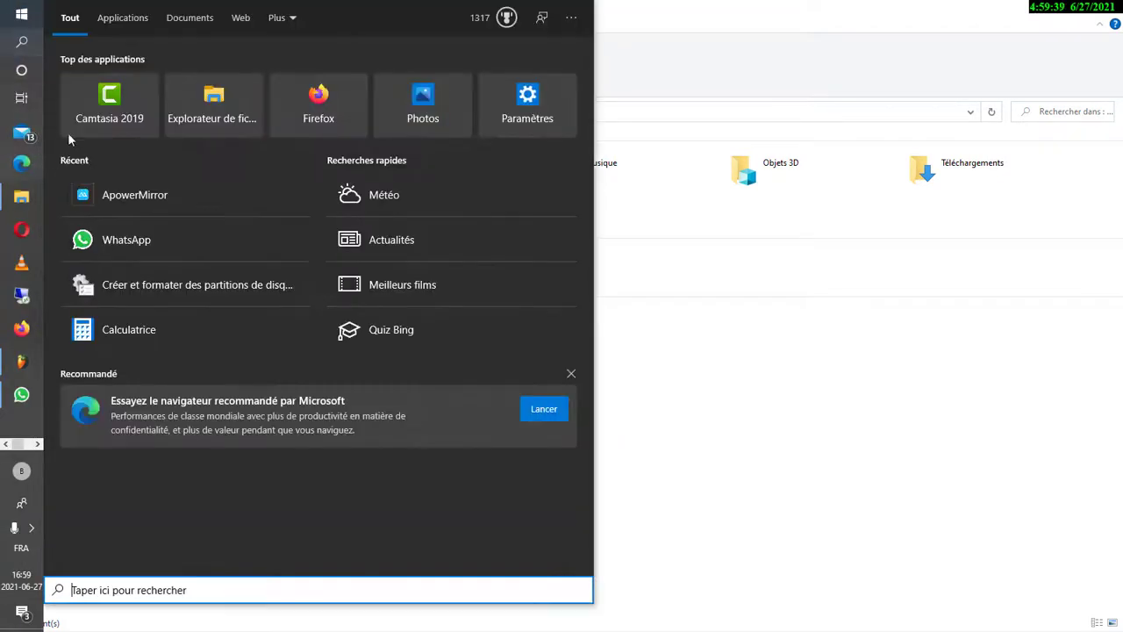
type("ge")
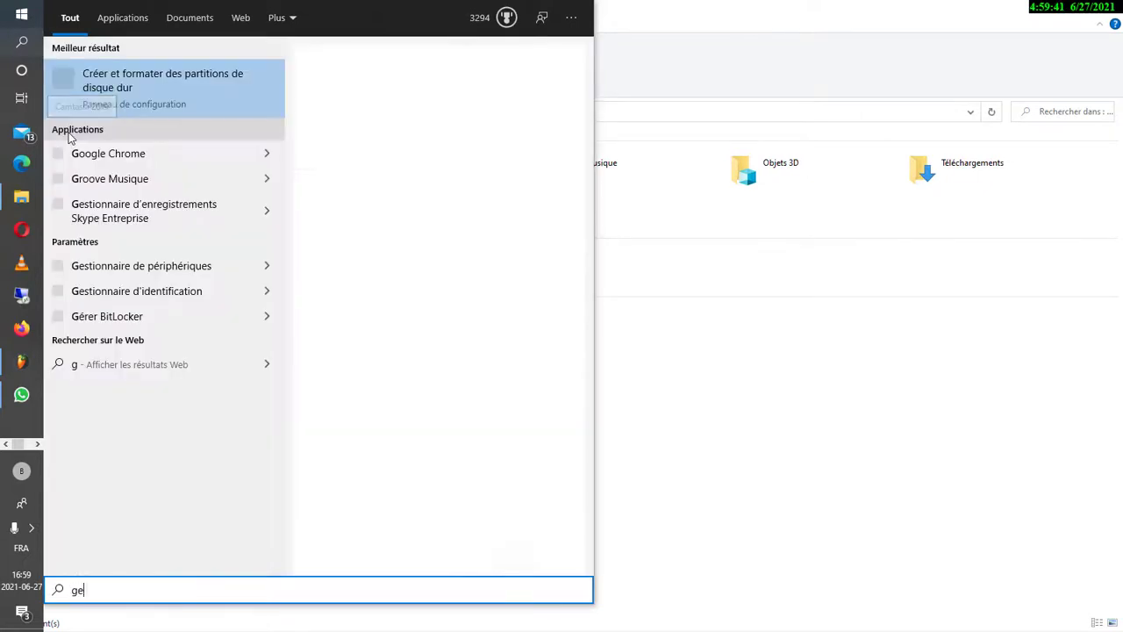
type("stionna")
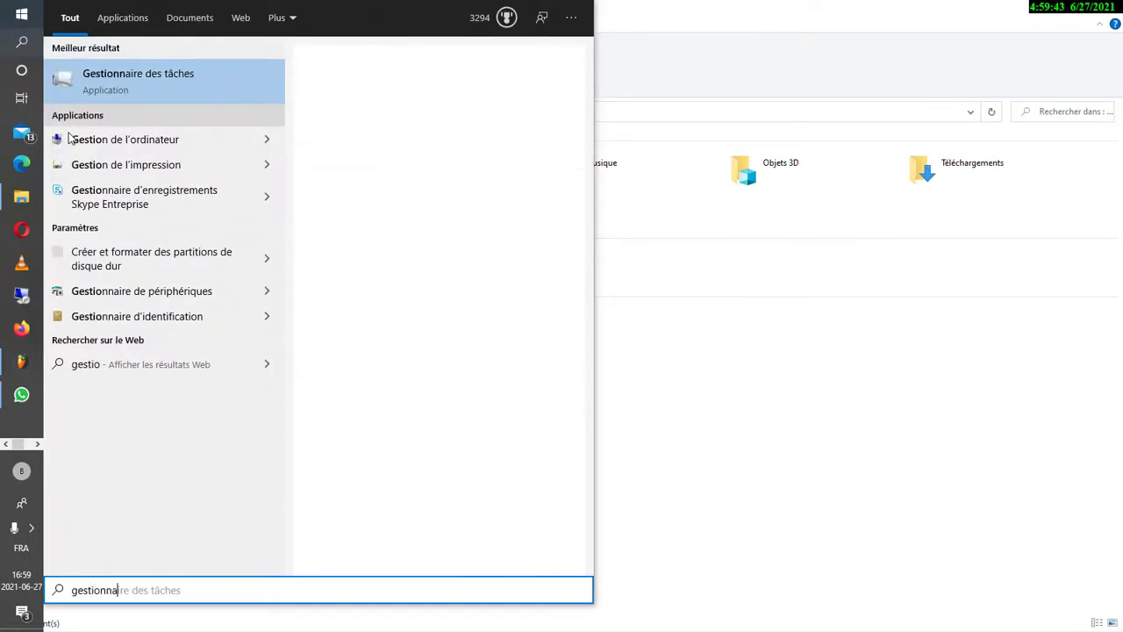
type("ire")
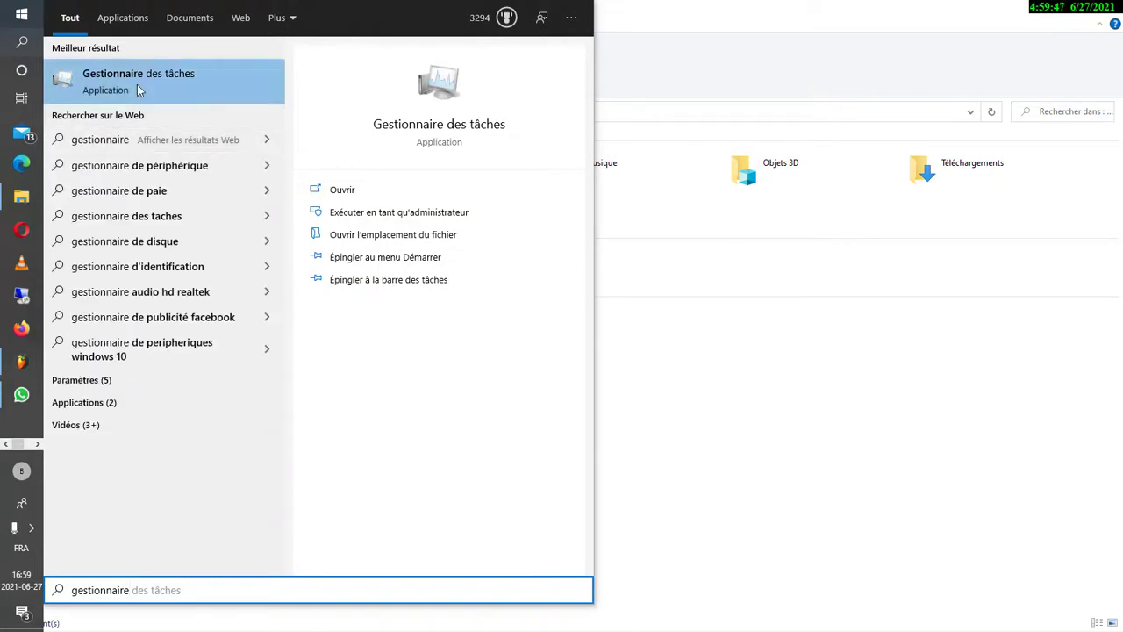
type(" de ")
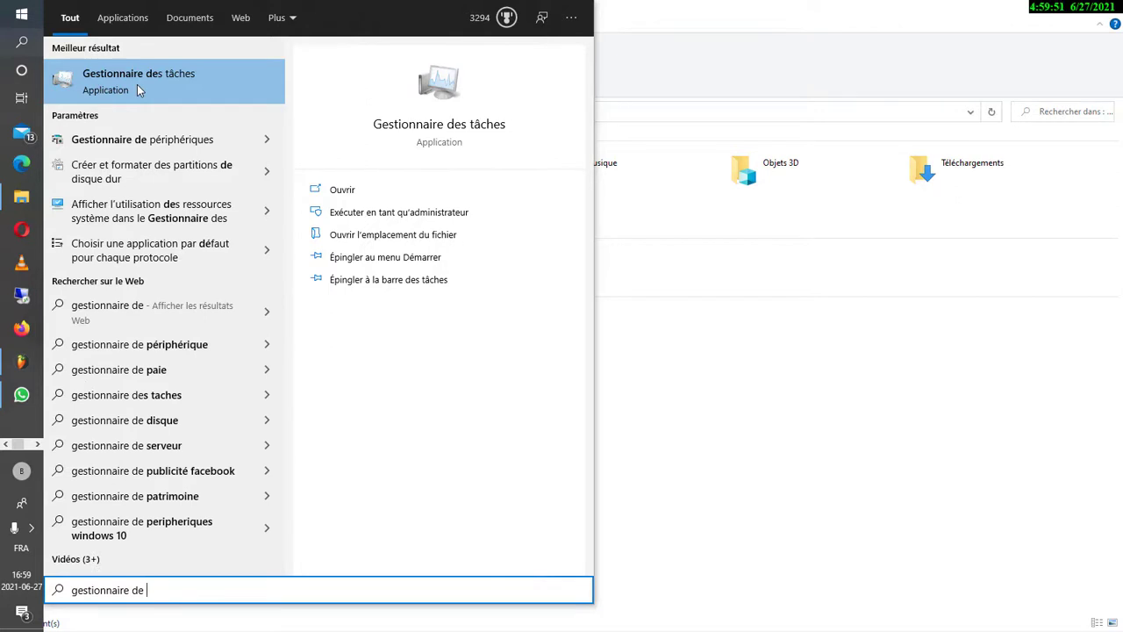
type("disque")
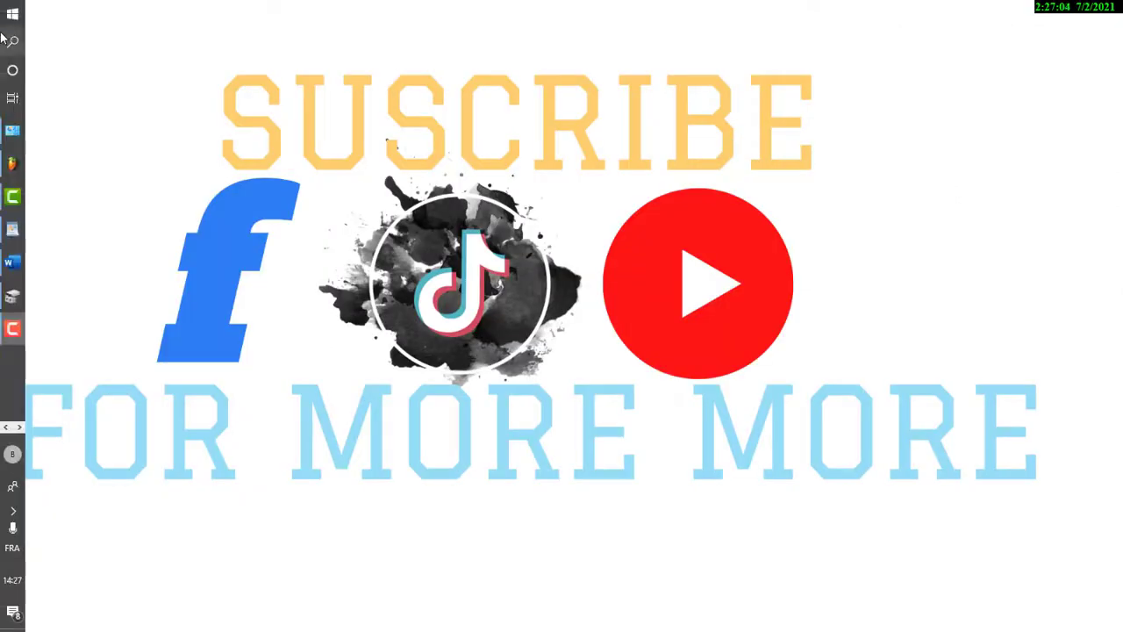
right_click(15, 18)
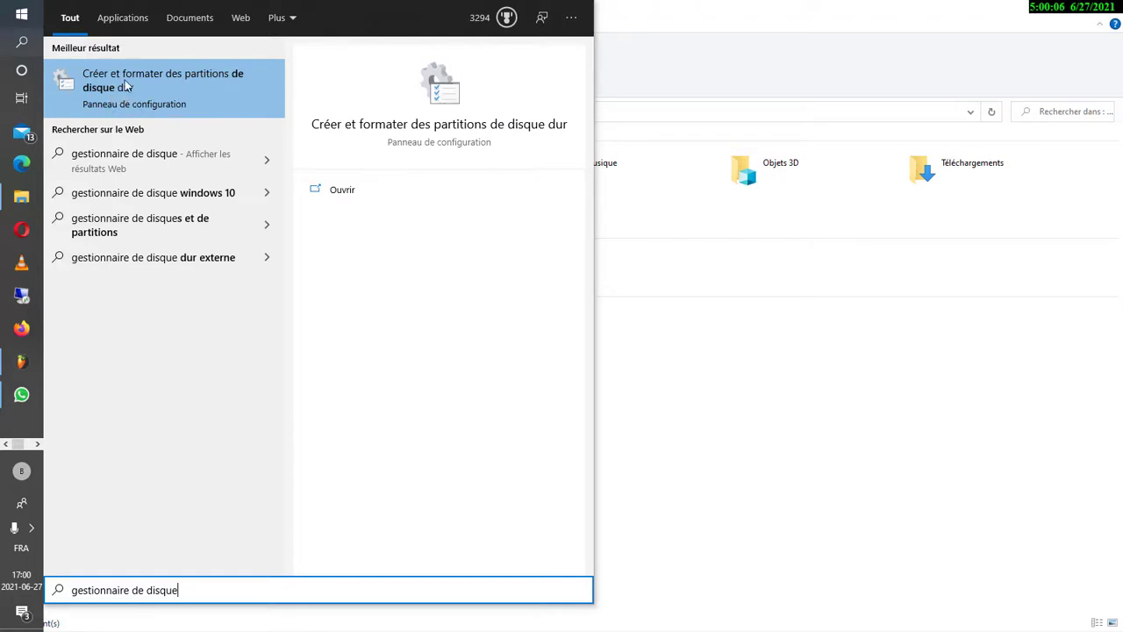
left_click(125, 85)
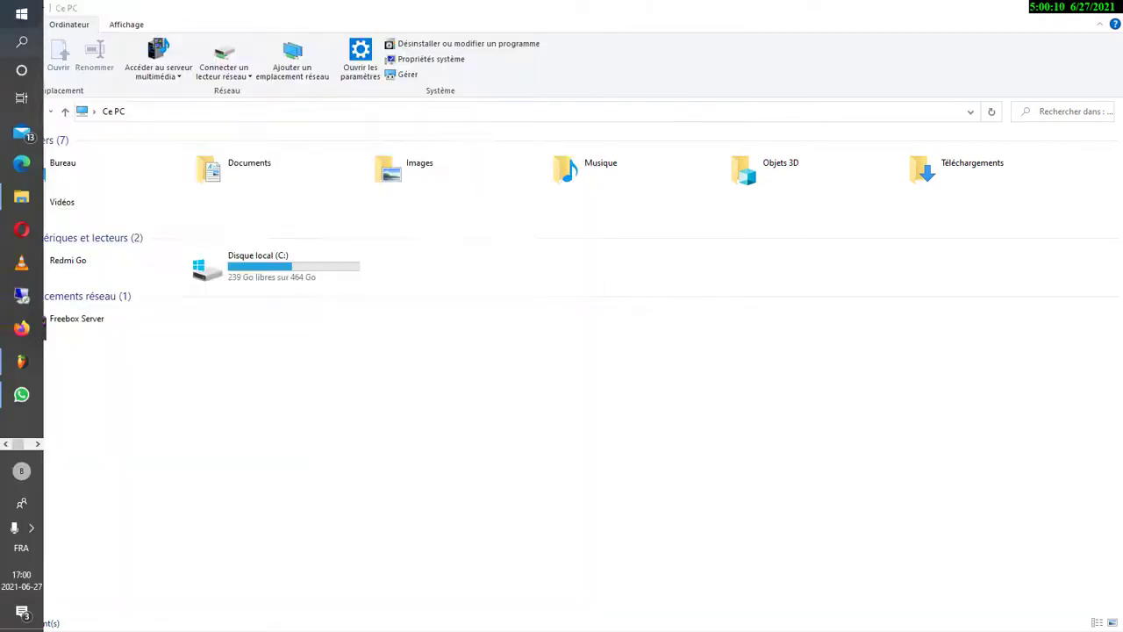
key("super+s")
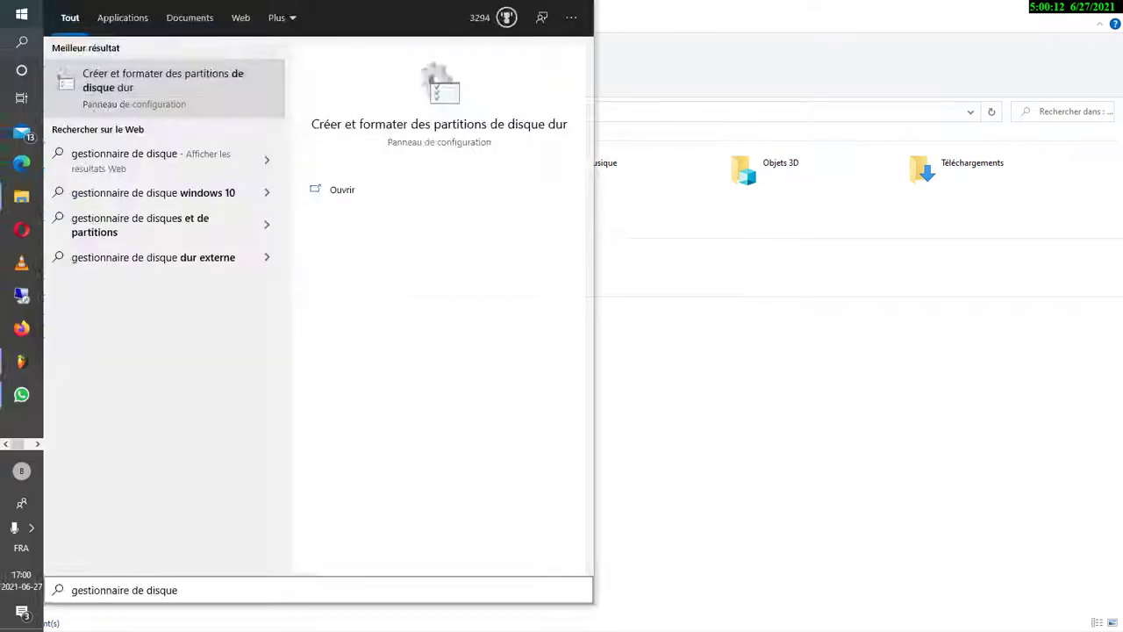
key("Escape")
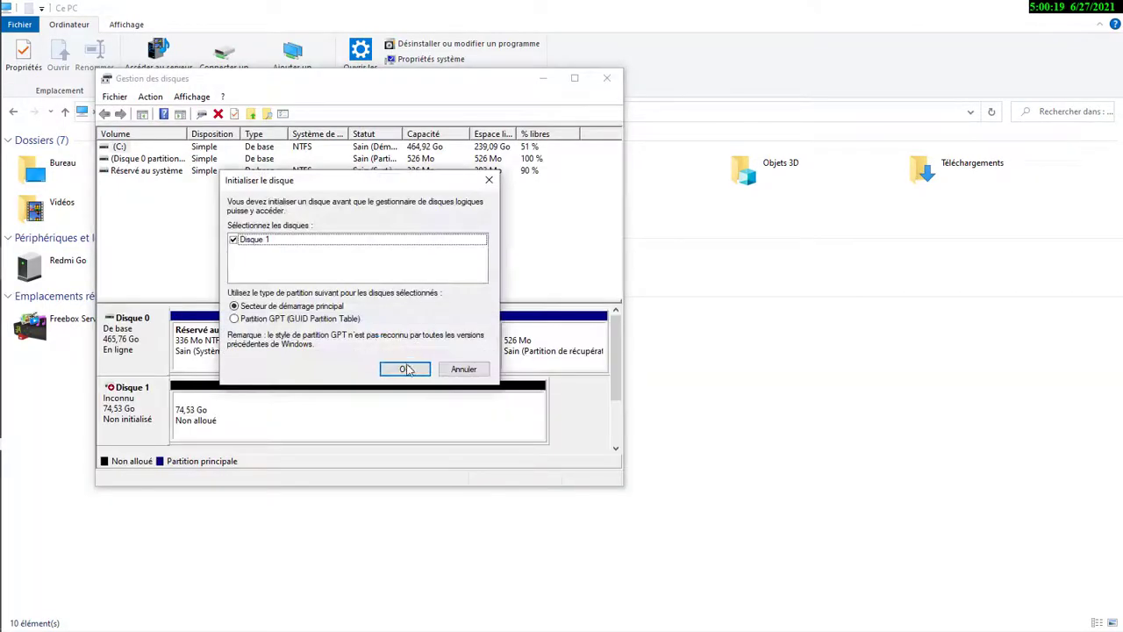
Dismiss the disk initialization dialog and maximize the Gestion des disques window
left_click(489, 180)
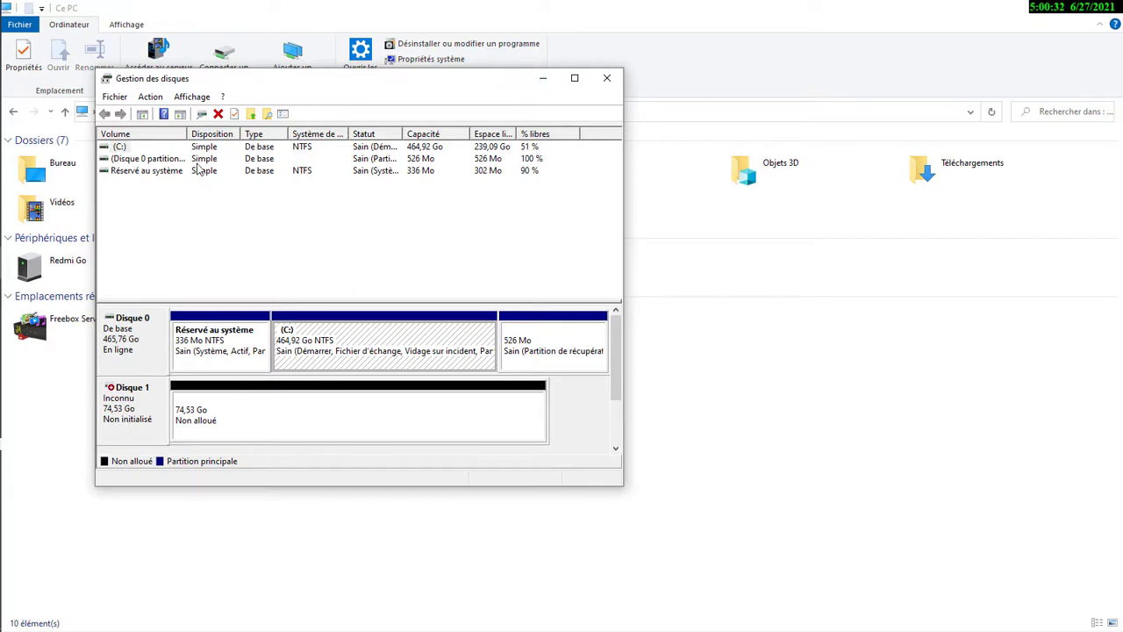
left_click_drag(247, 80, 764, 166)
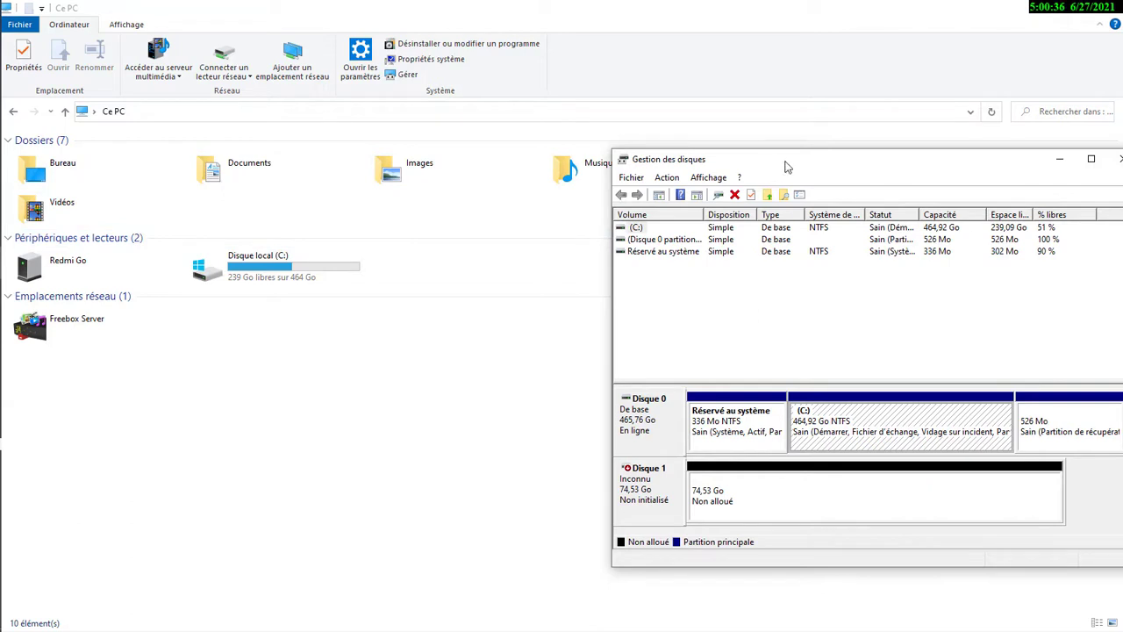
left_click_drag(785, 167, 417, 96)
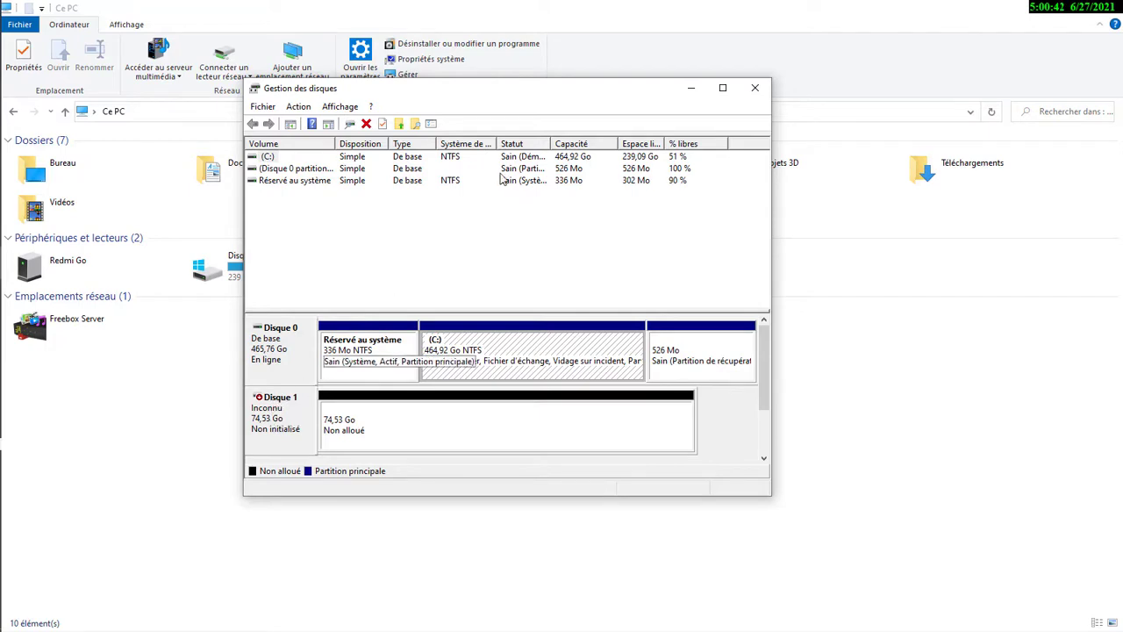
left_click(716, 88)
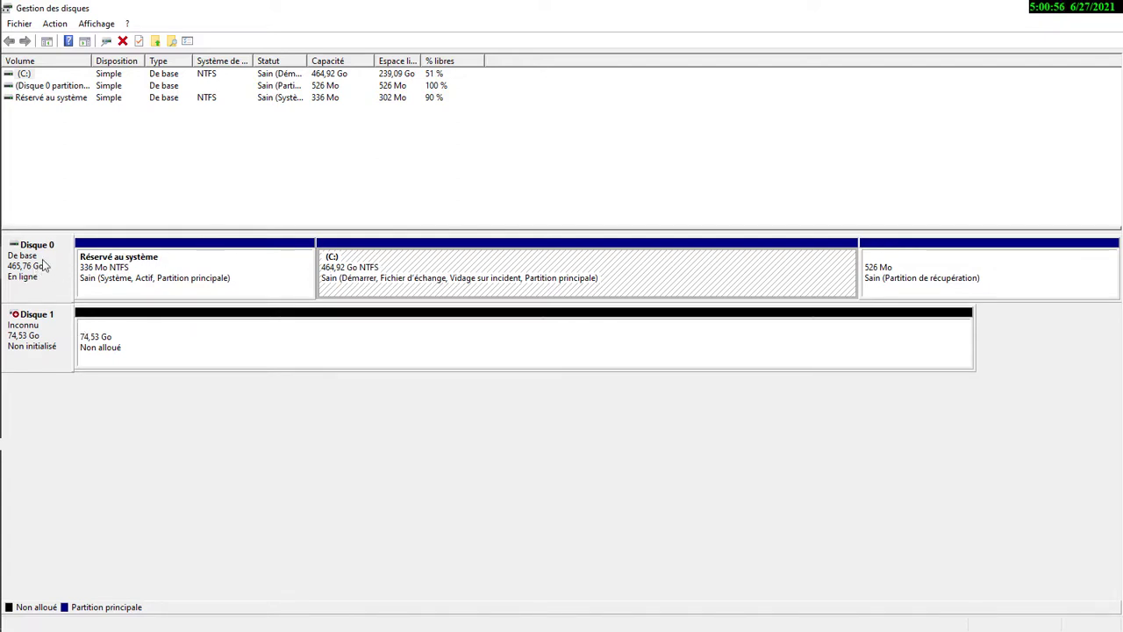
Initialize Disque 1 with the Secteur de démarrage principal partition style
right_click(29, 316)
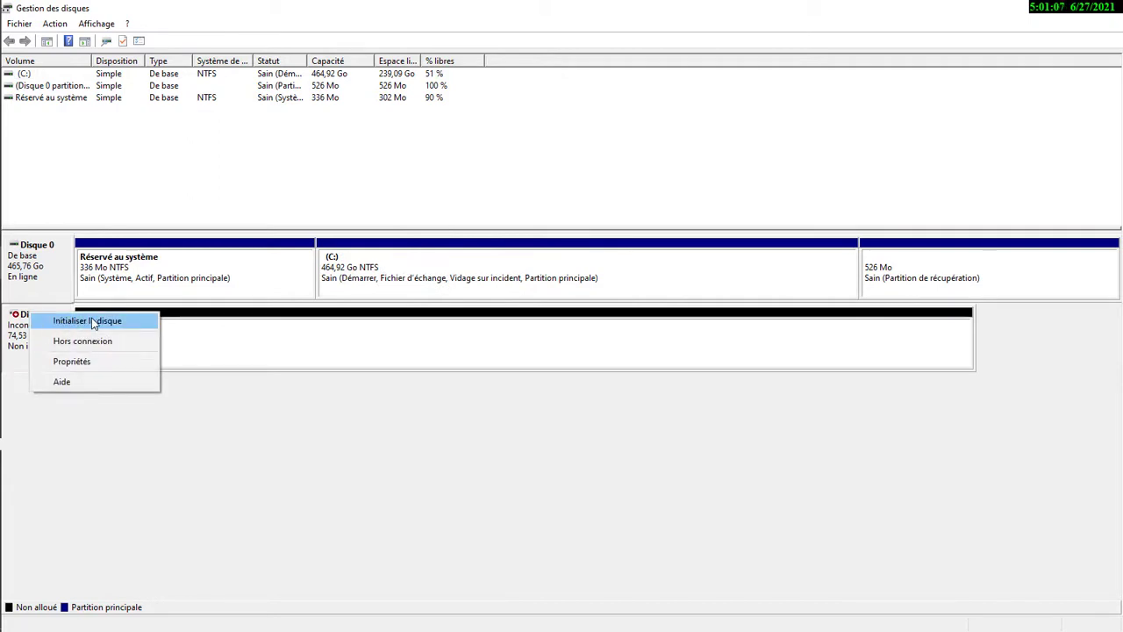
left_click(93, 321)
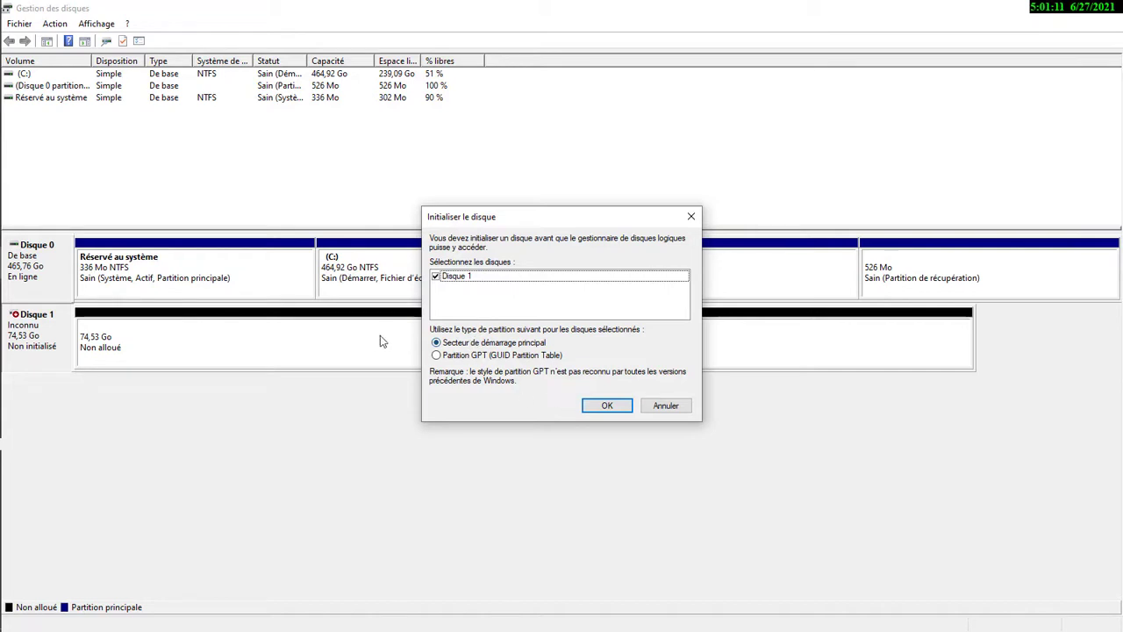
left_click(598, 405)
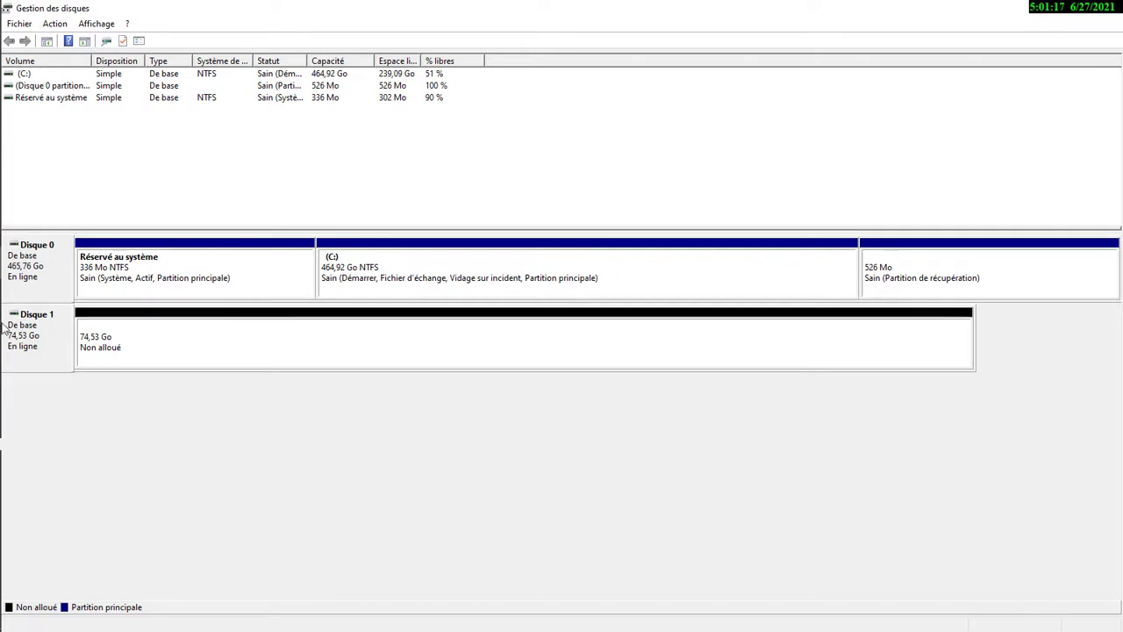
mouse_move(24, 322)
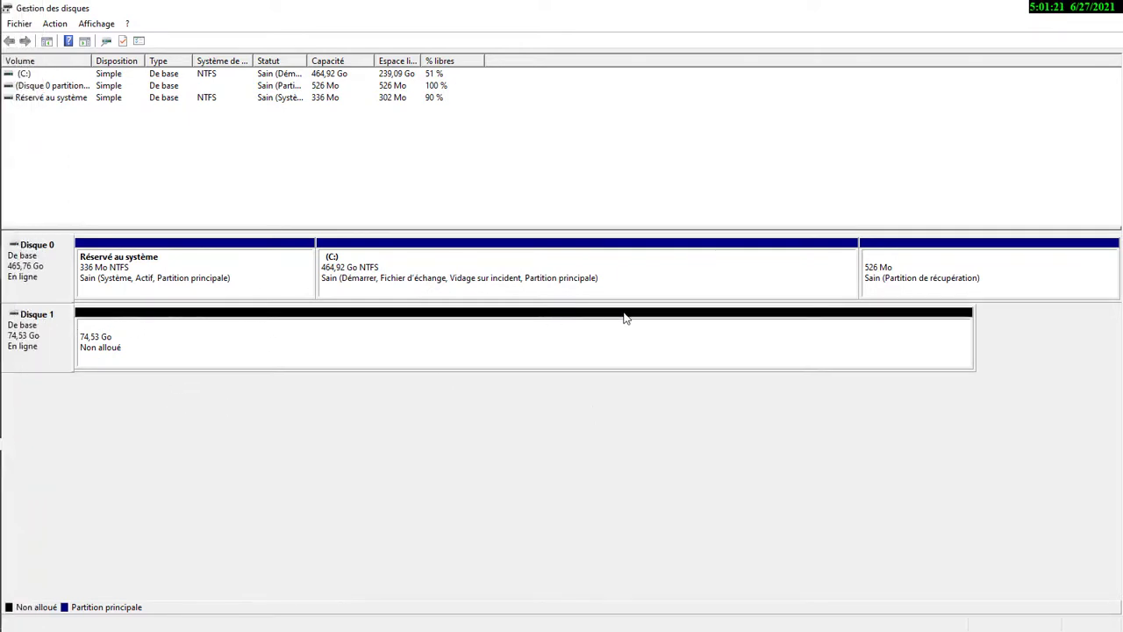
right_click(143, 311)
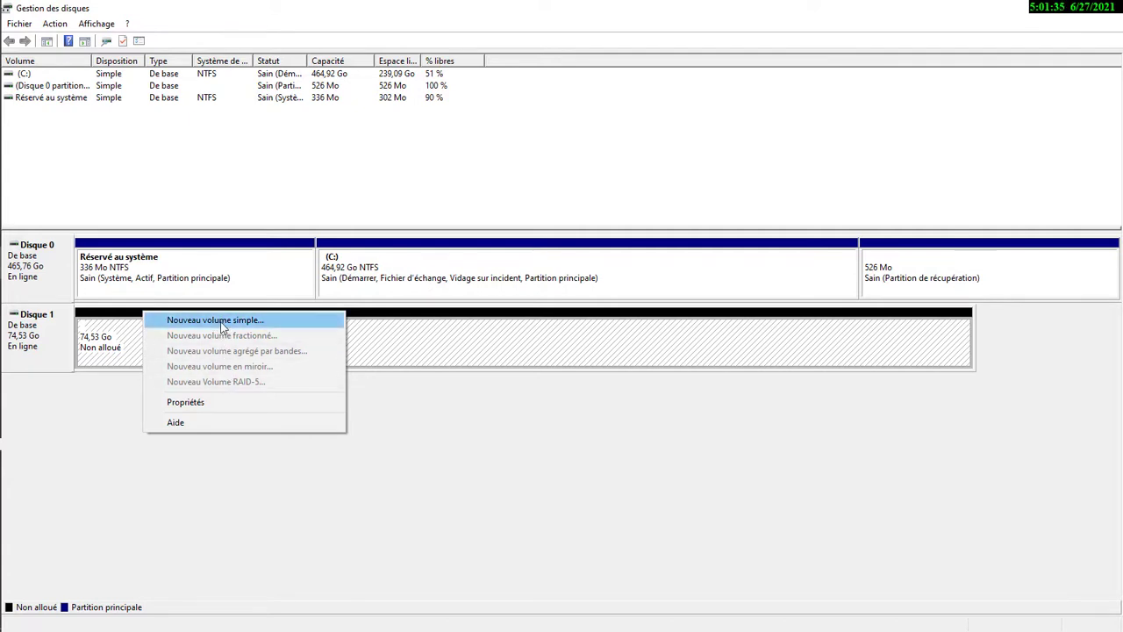
mouse_move(7, 373)
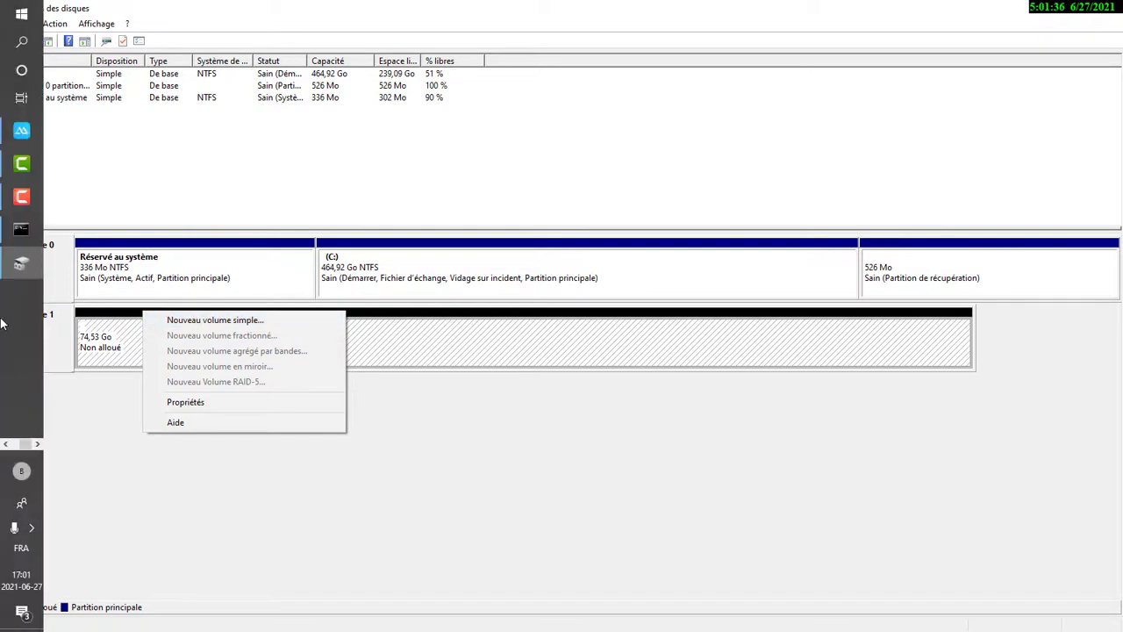
left_click(14, 445)
left_click(21, 197)
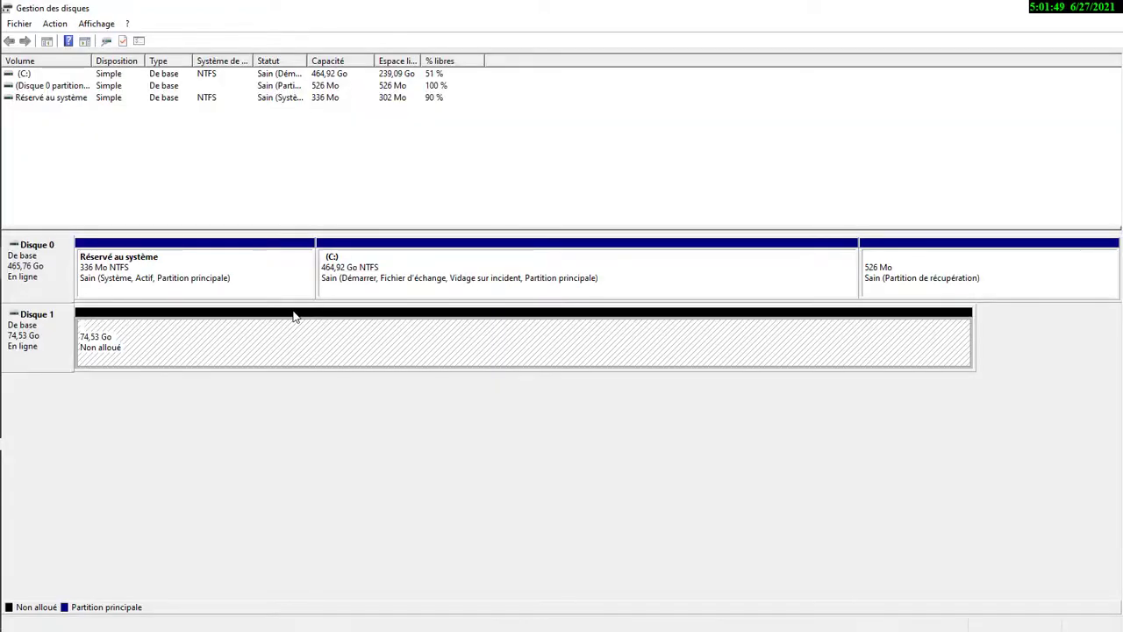
Start a new simple volume in Disque 1's unallocated space and accept the full size of 76317 Mo
right_click(295, 316)
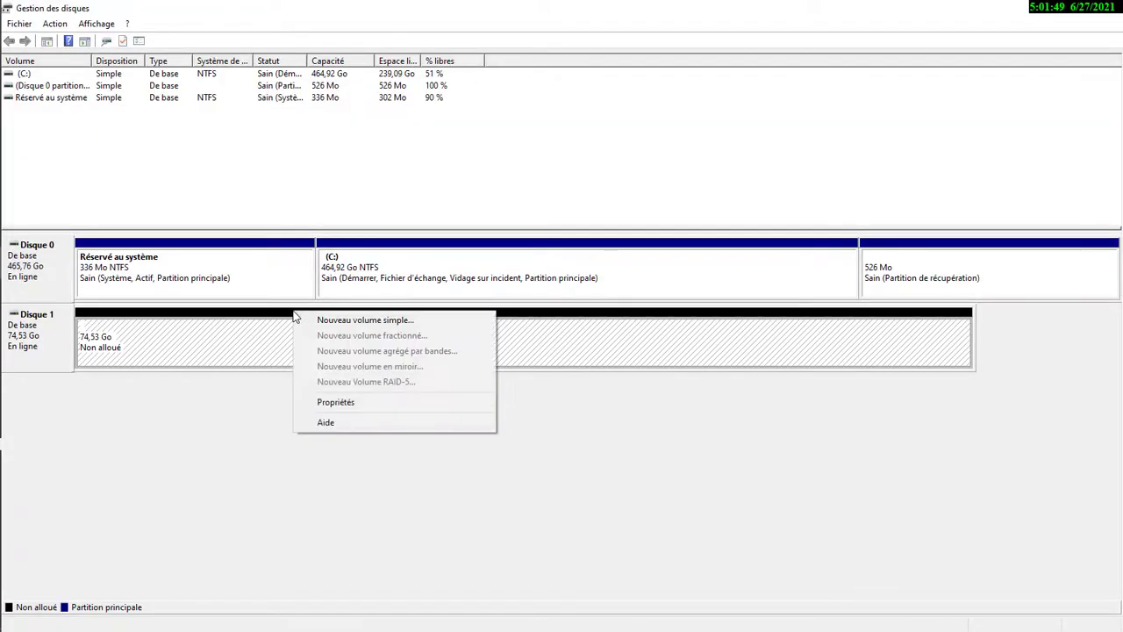
left_click(334, 321)
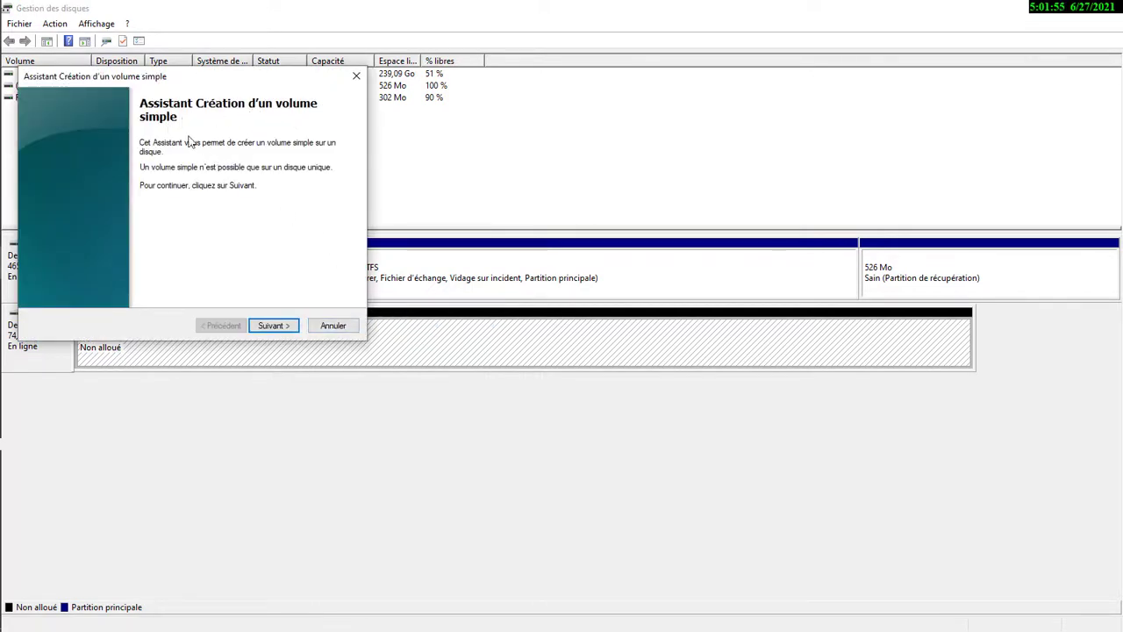
left_click(272, 325)
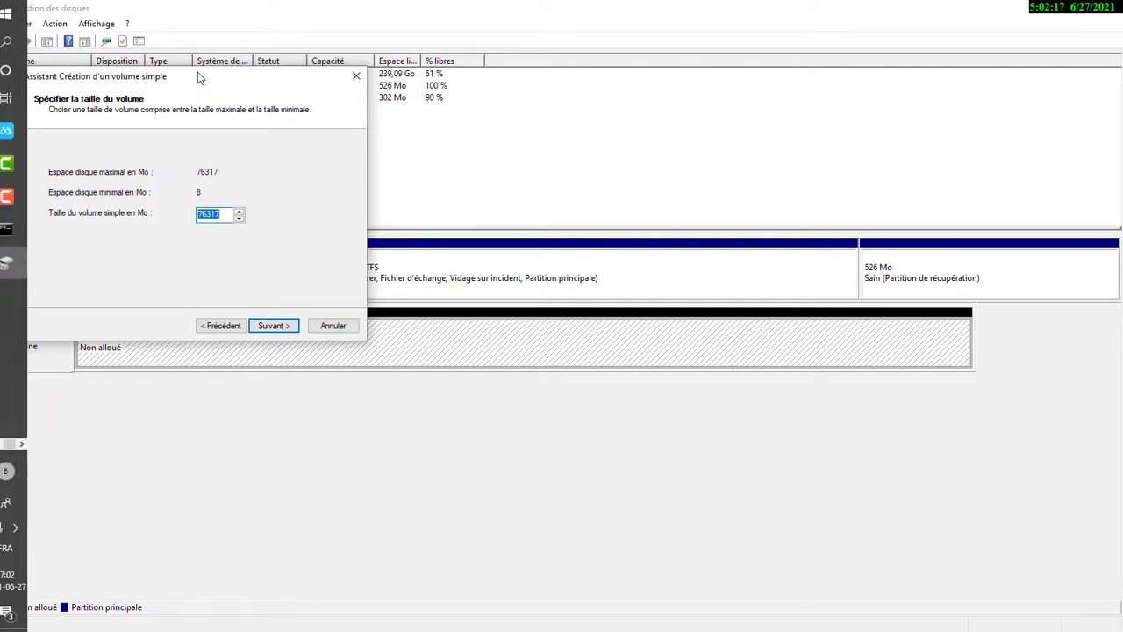
left_click_drag(200, 77, 270, 79)
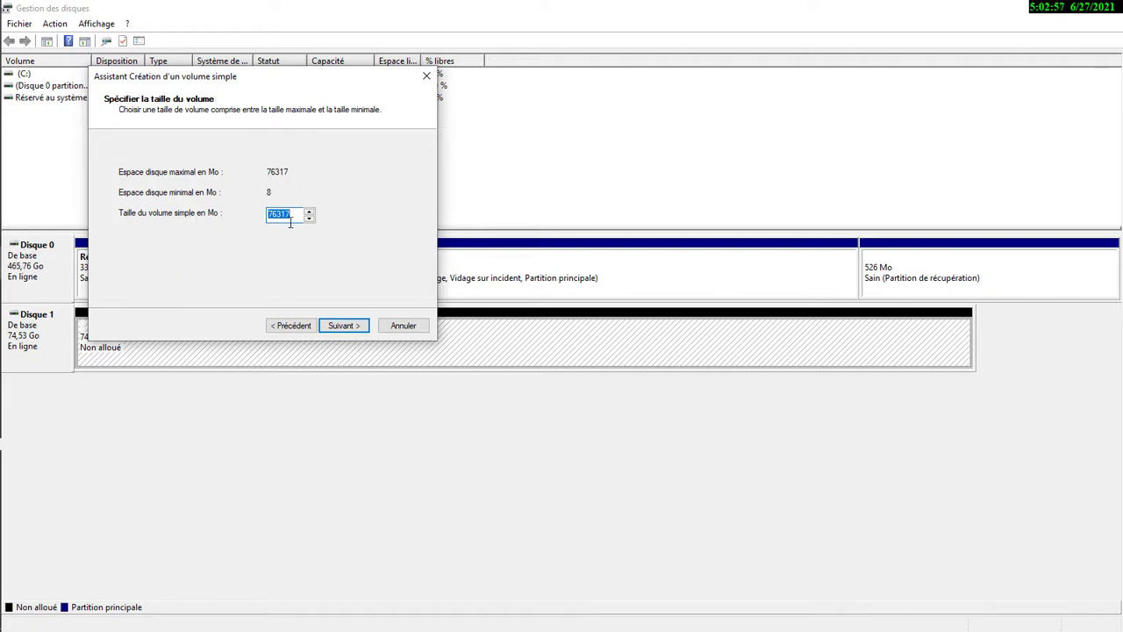
left_click(355, 324)
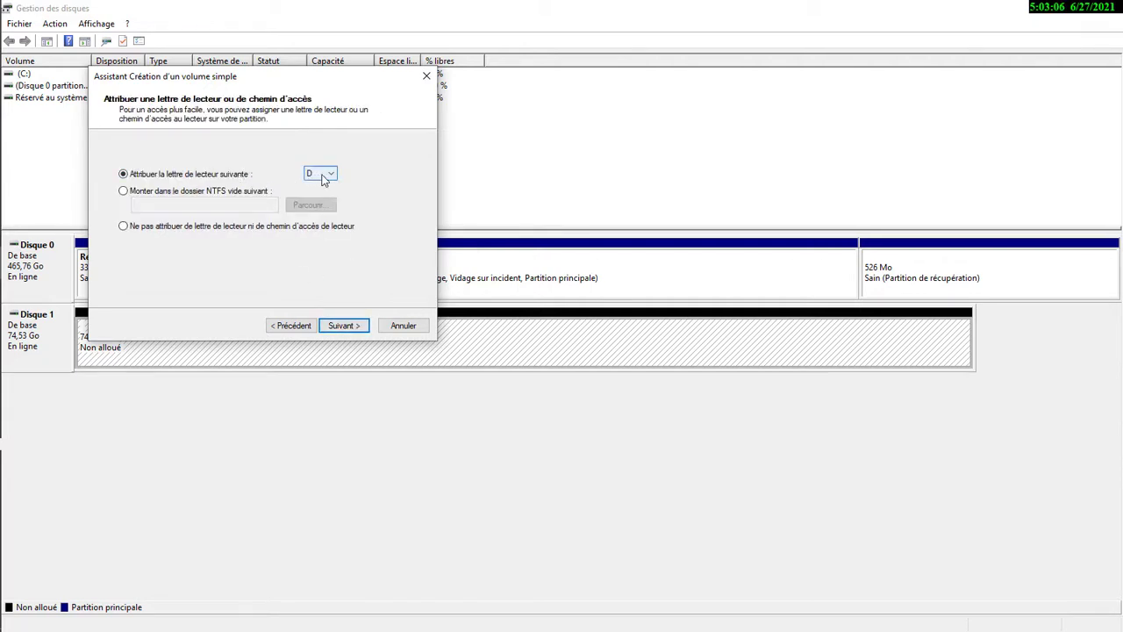
Assign drive letter H to the new volume
left_click(334, 179)
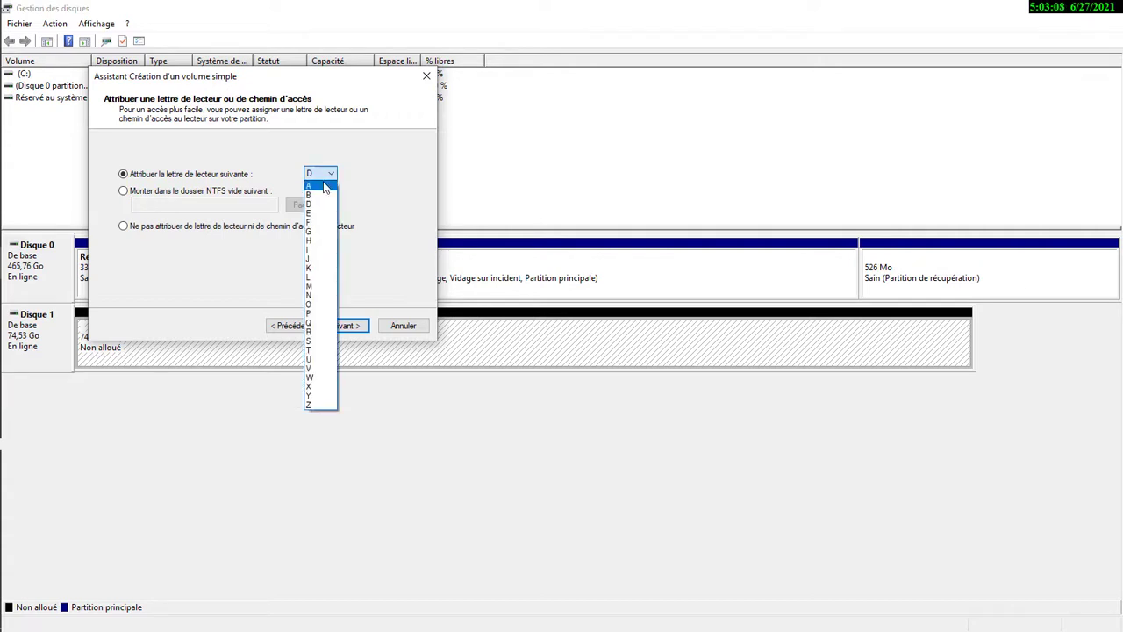
left_click(318, 240)
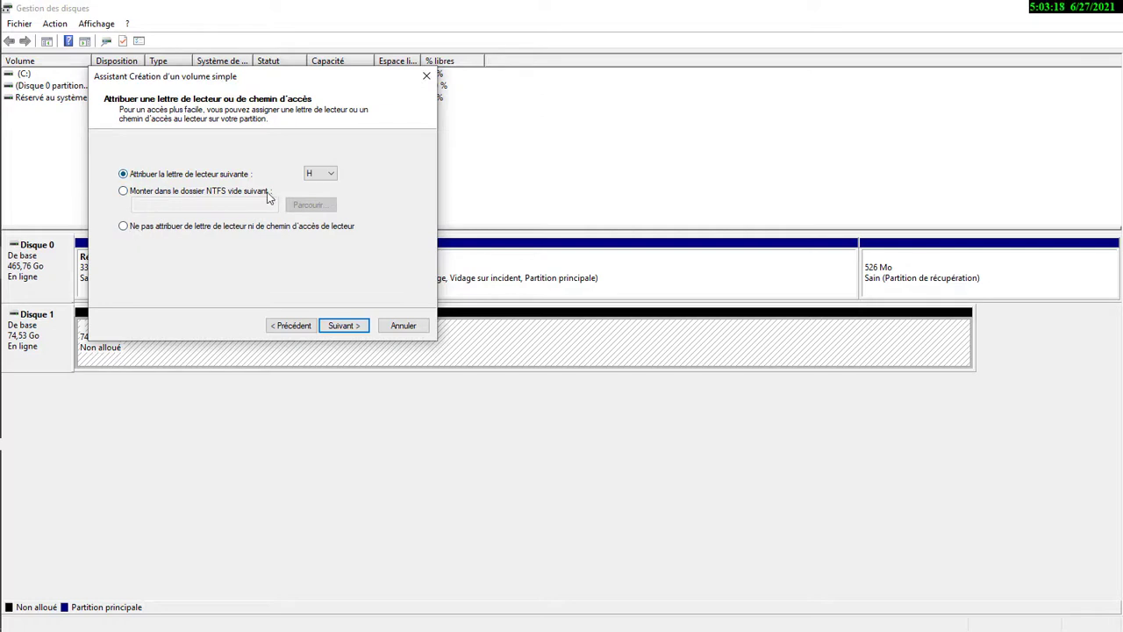
left_click(362, 335)
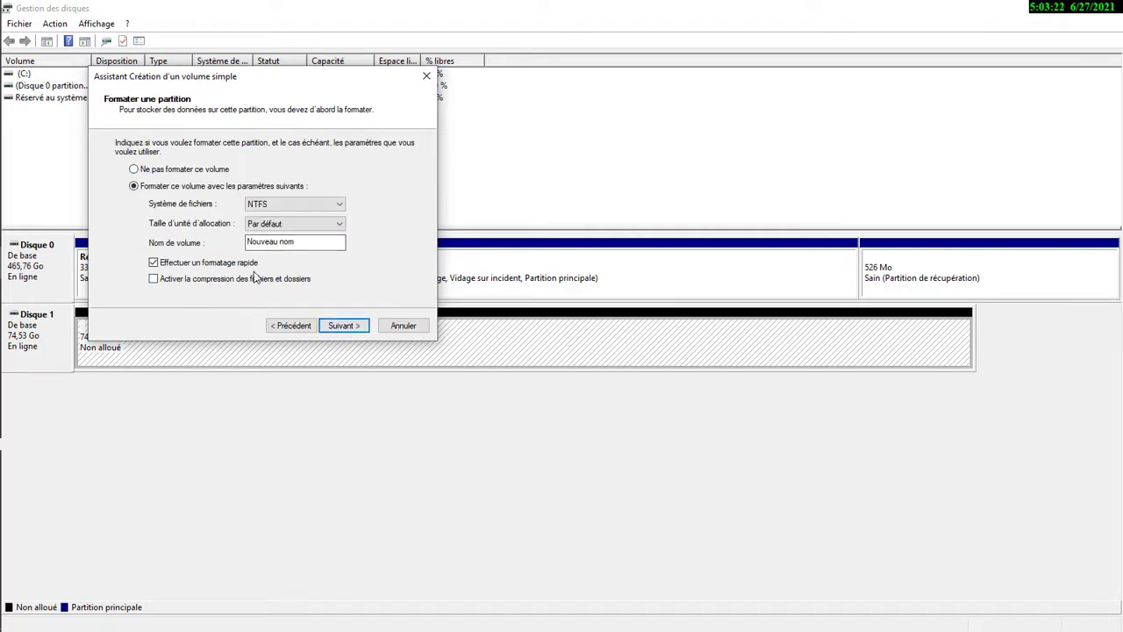
Replace the volume name with smart-kreyol-tech_ followed by the person's first name in capitals
left_click(303, 245)
key("BackSpace")
key("BackSpace")
key("BackSpace")
key("BackSpace")
key("BackSpace")
key("BackSpace")
key("BackSpace")
key("BackSpace")
key("BackSpace")
key("BackSpace")
type("s")
type("ENE")
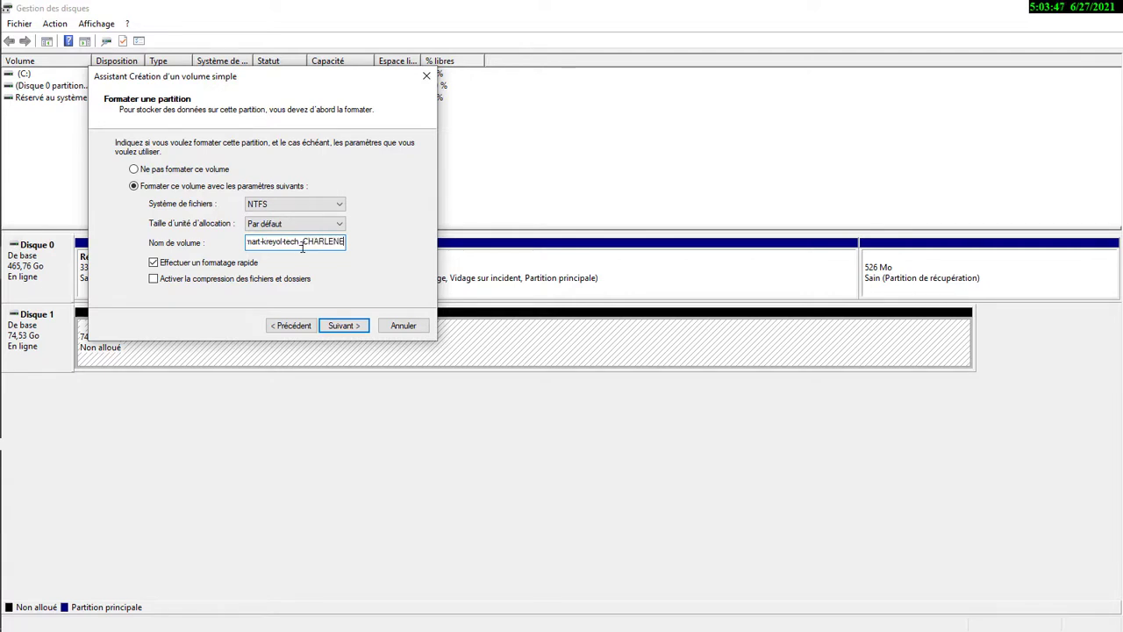
Choose NTFS as the file system and keep the default allocation unit size
left_click(318, 206)
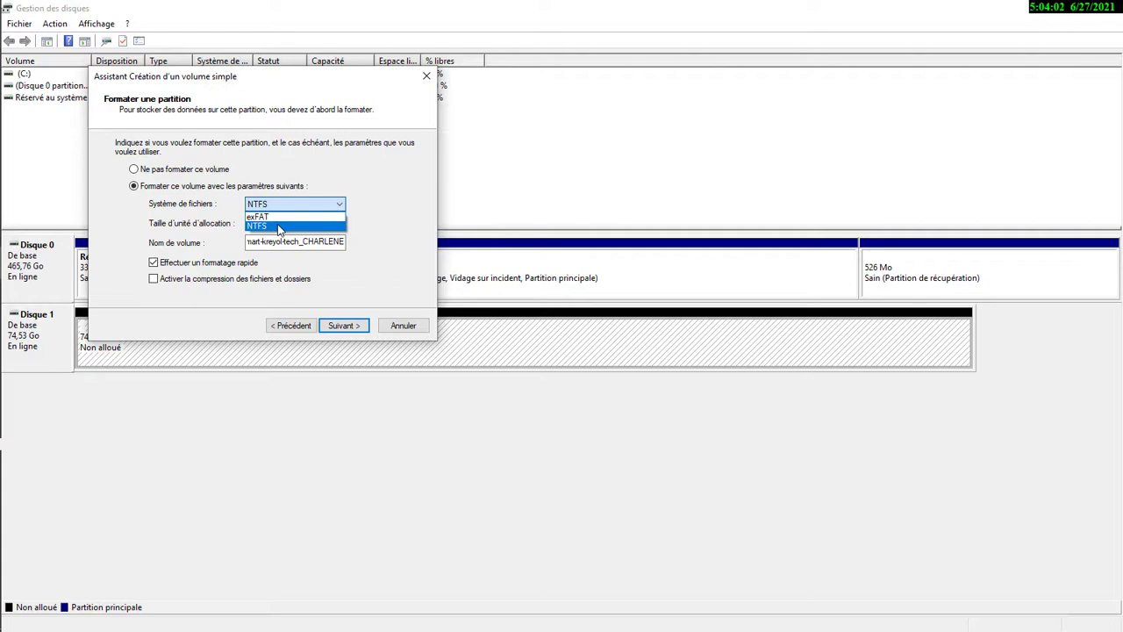
left_click(279, 227)
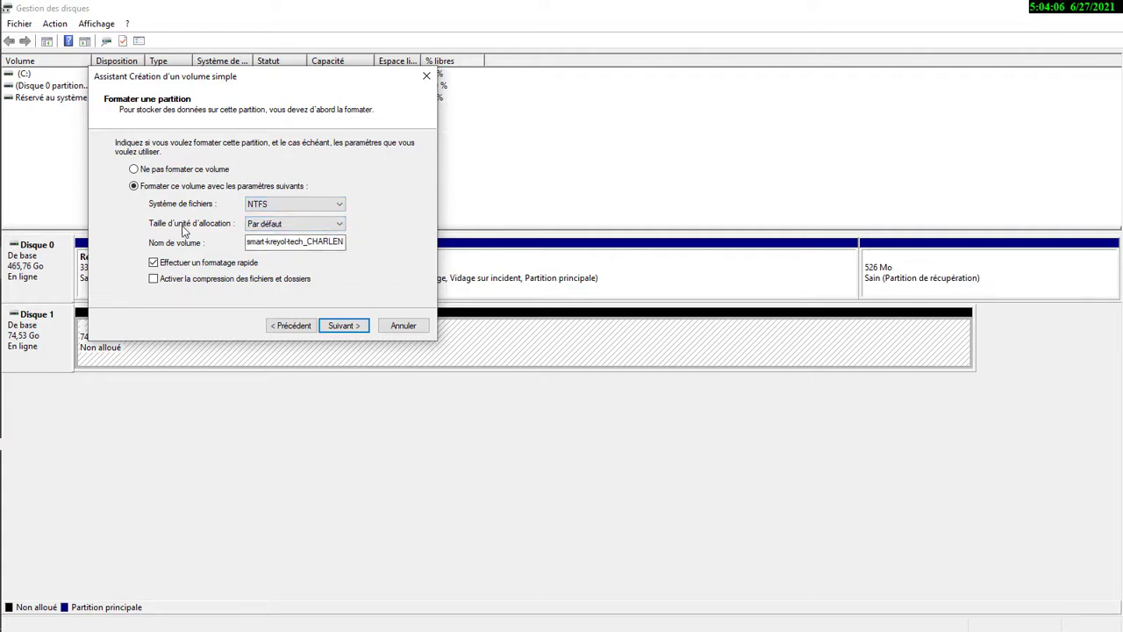
left_click(320, 226)
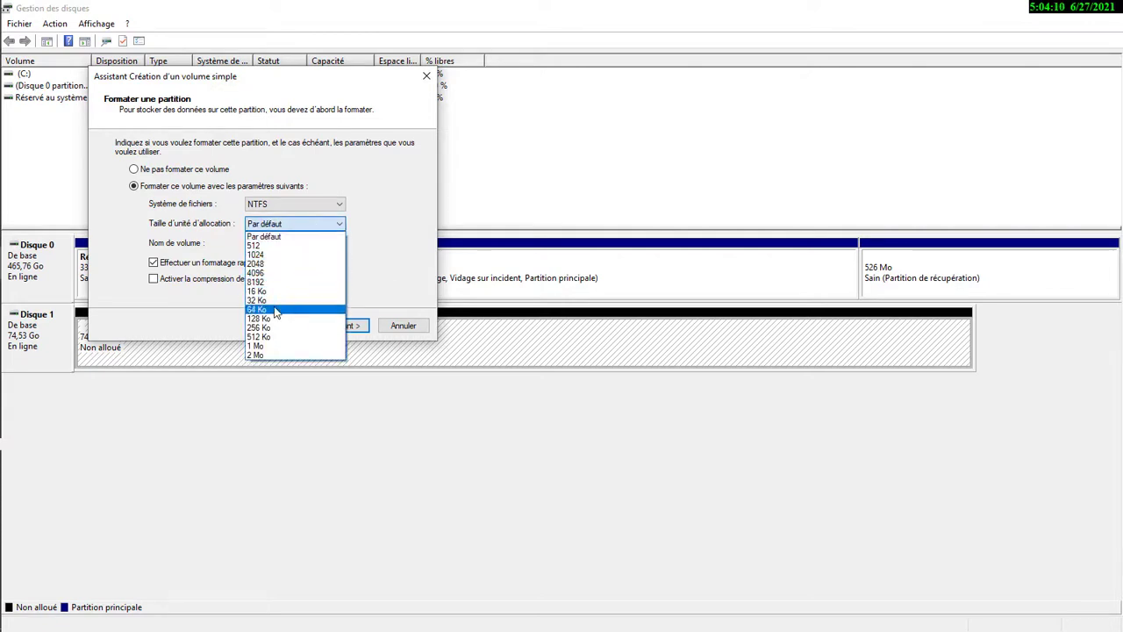
left_click(358, 263)
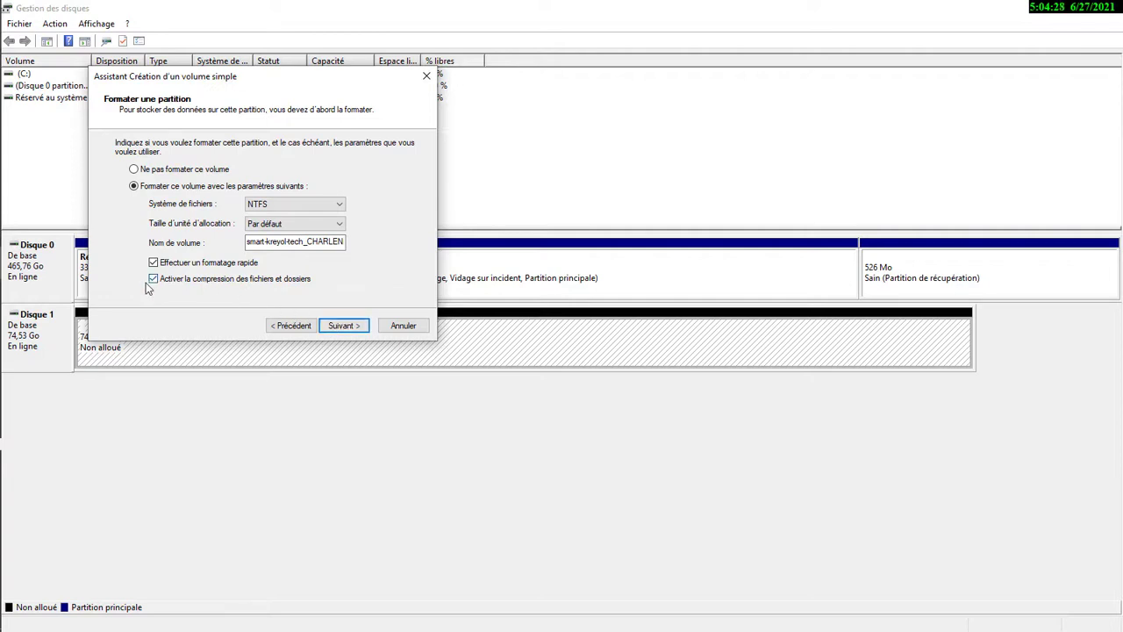
Turn off file and folder compression, keep quick formatting, and finish creating the volume
left_click(154, 279)
left_click(345, 326)
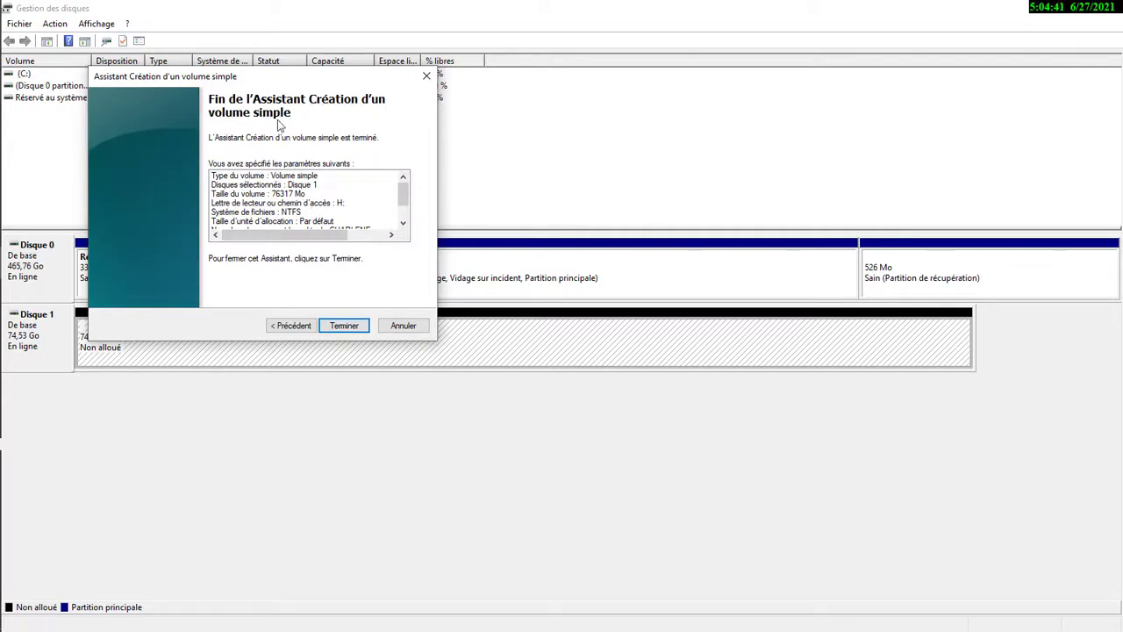
left_click(356, 328)
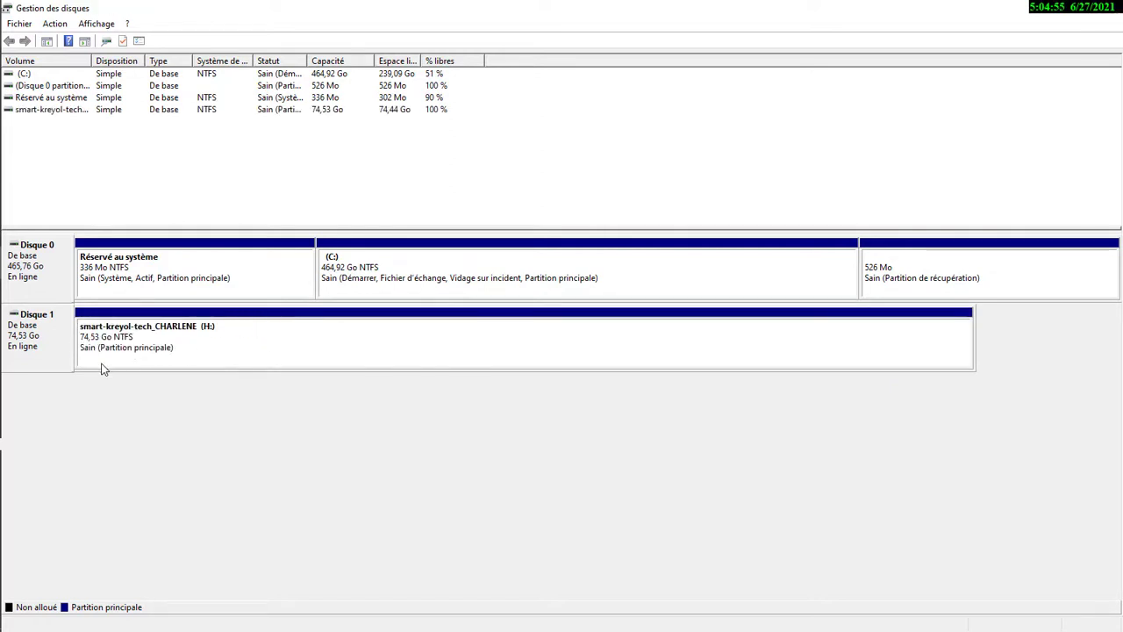
mouse_move(1, 374)
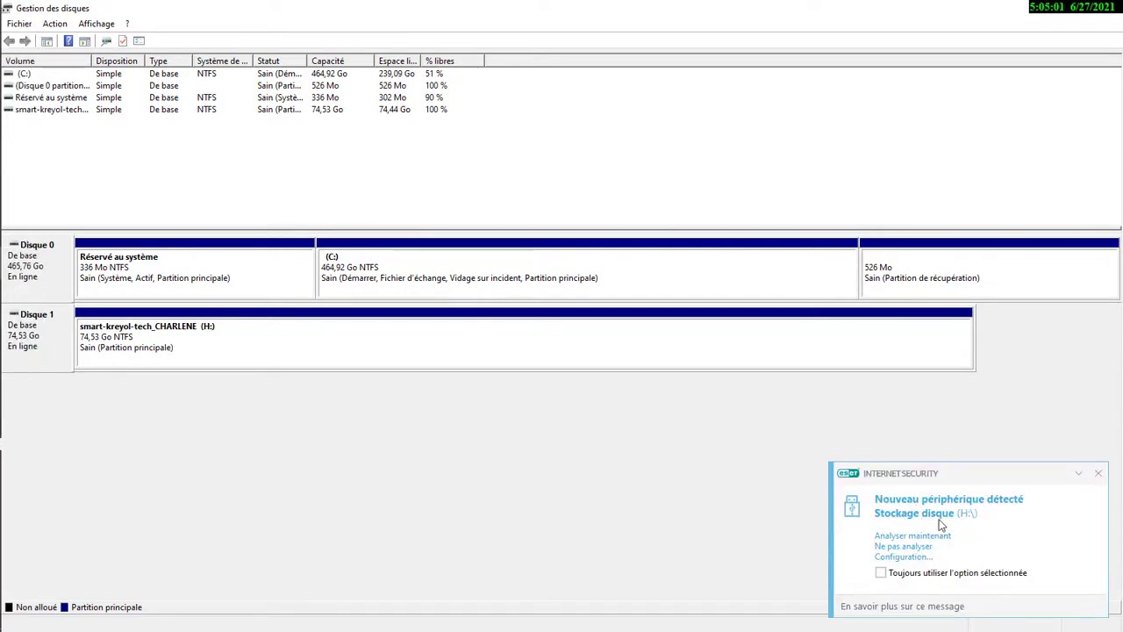
mouse_move(22, 454)
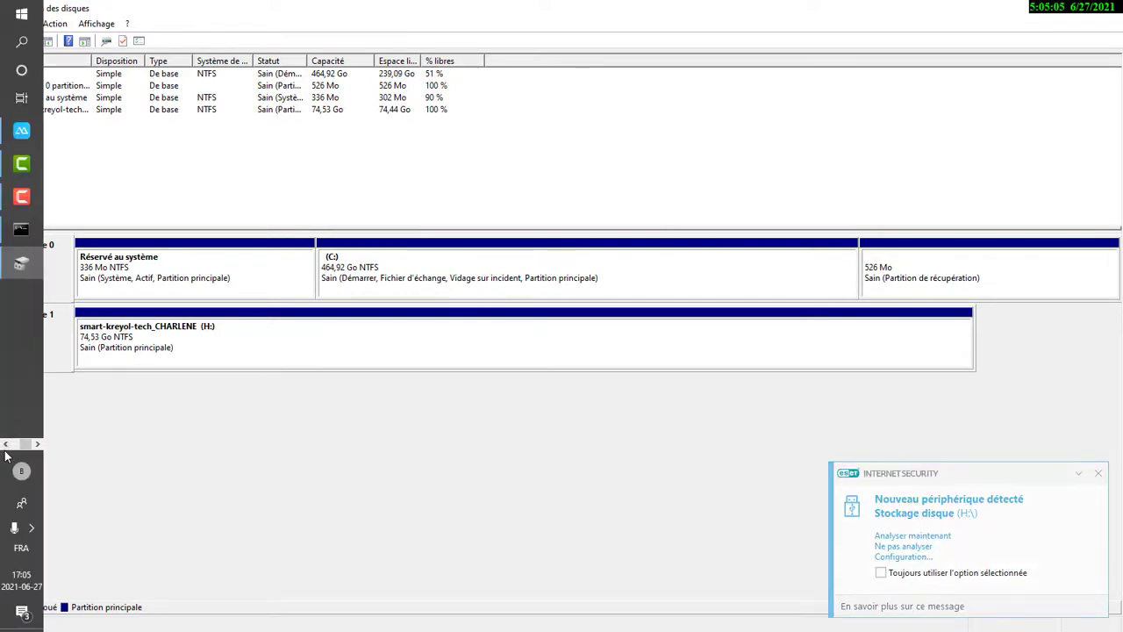